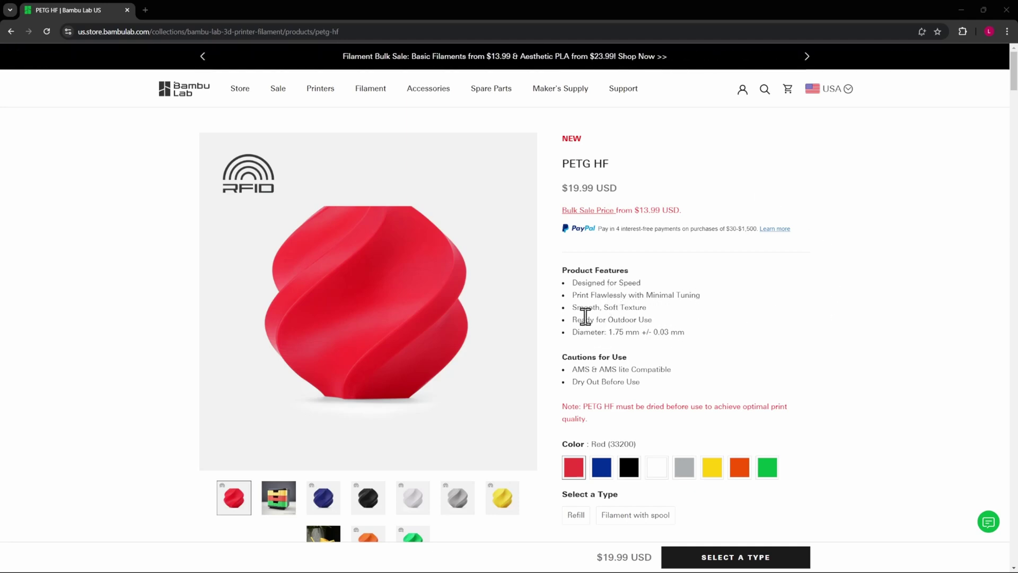
# Step: Scroll the PETG HF page down to the speed comparison video and crown print-quality comparisons
pyautogui.scroll(-1, 740, 314)
pyautogui.scroll(-15, 740, 314)
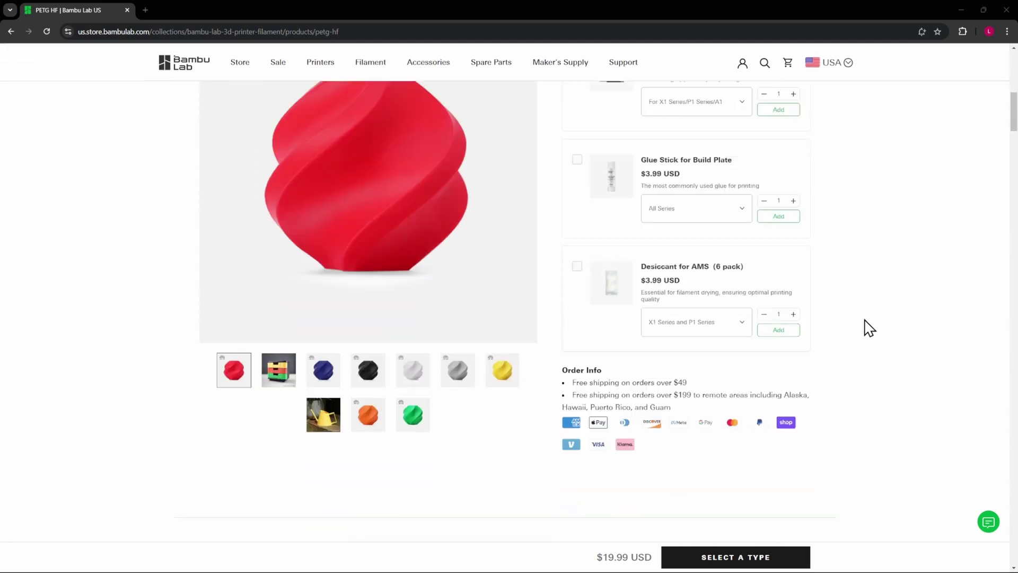
pyautogui.scroll(-12, 866, 327)
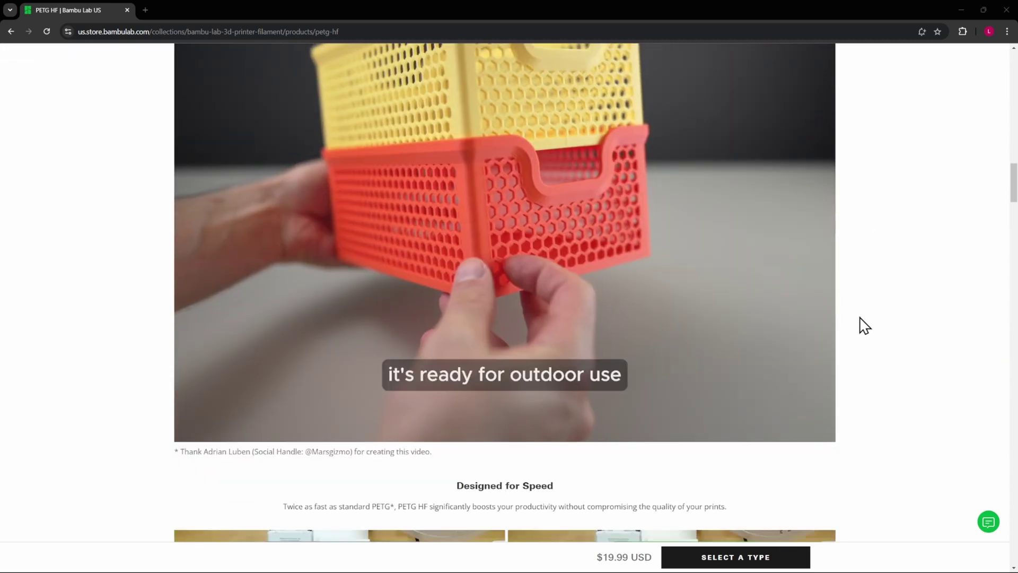
pyautogui.scroll(-1, 865, 325)
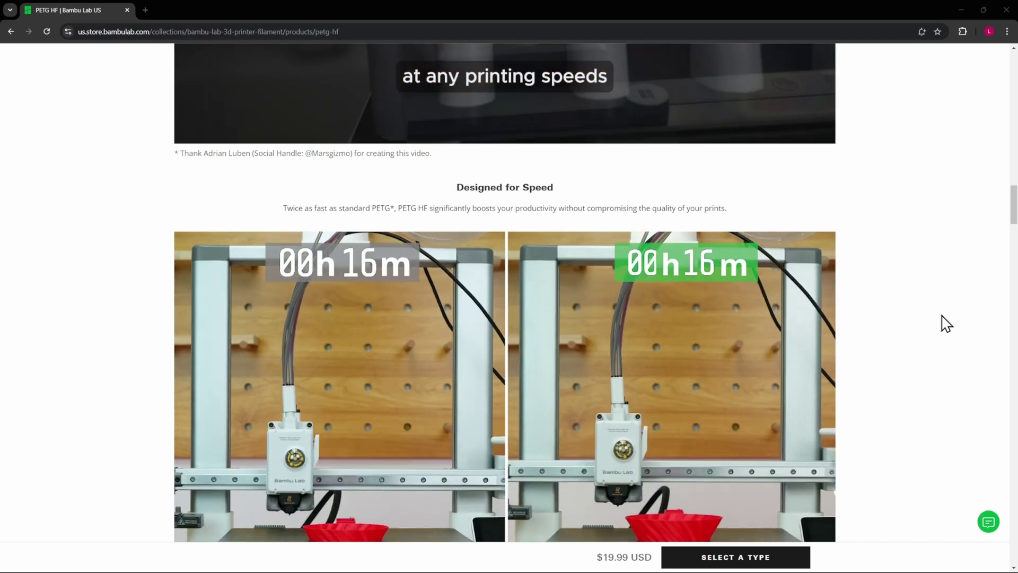
pyautogui.scroll(-4, 973, 329)
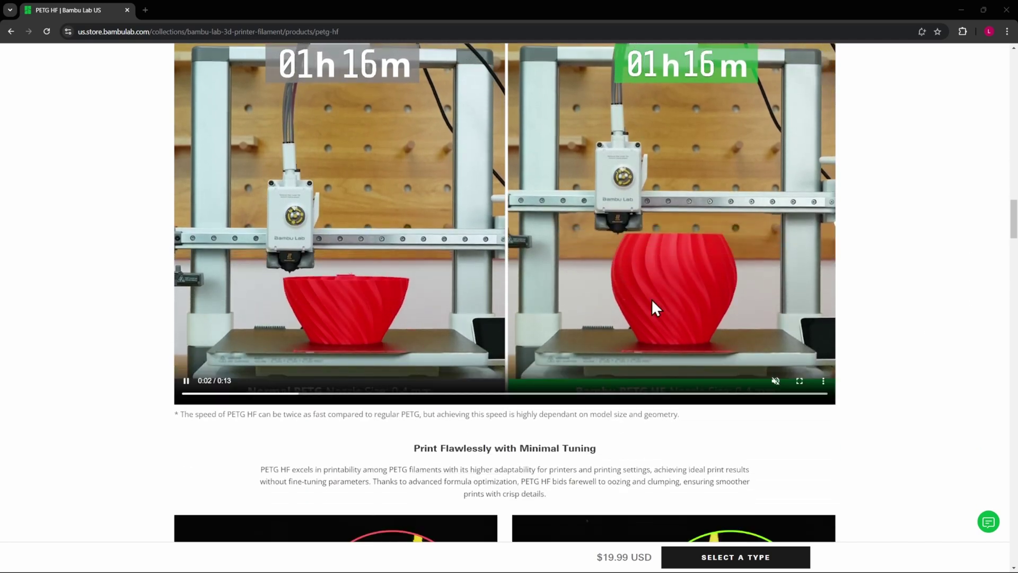
pyautogui.scroll(-4, 880, 331)
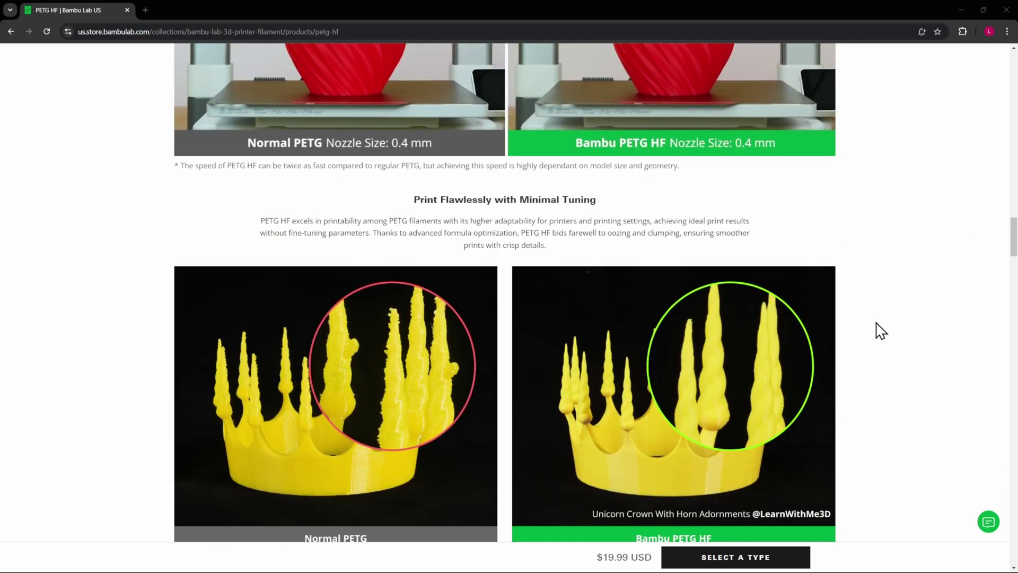
pyautogui.scroll(-3, 881, 329)
pyautogui.scroll(18, 881, 327)
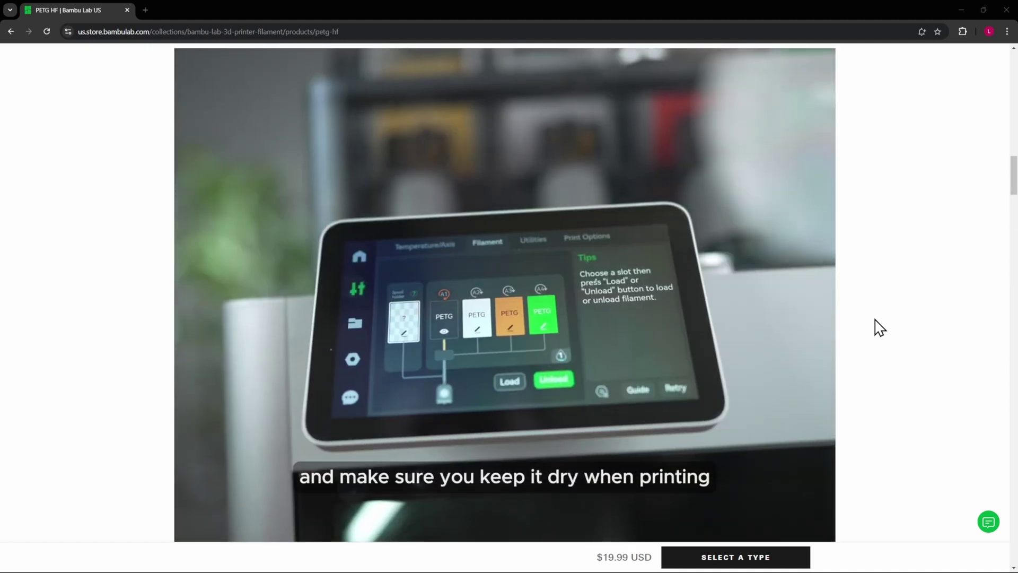
pyautogui.scroll(5, 881, 328)
pyautogui.scroll(-12, 881, 328)
pyautogui.scroll(-12, 881, 328)
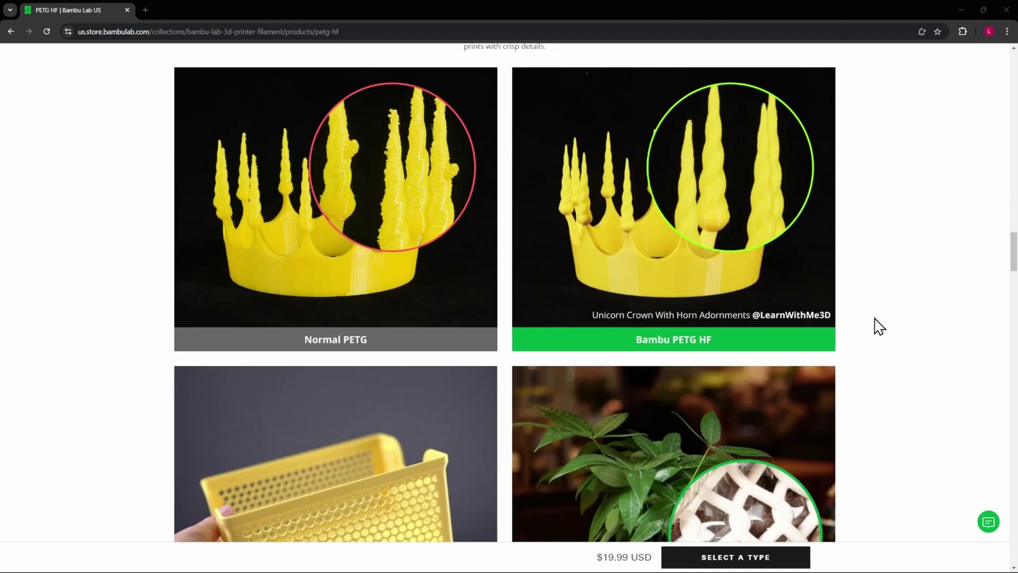
pyautogui.scroll(-2, 881, 327)
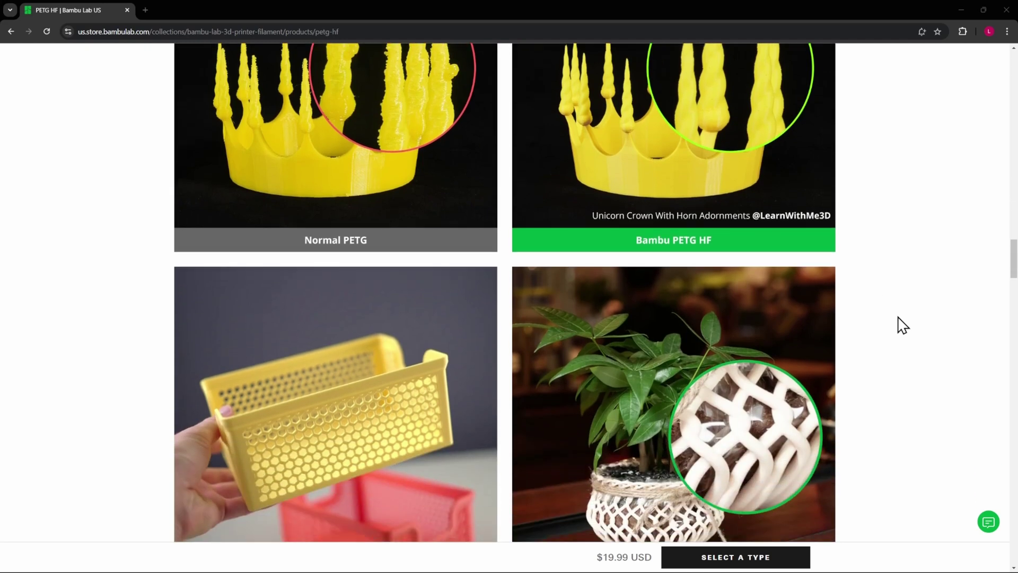
pyautogui.scroll(-5, 896, 323)
# Step: Scroll past the outdoor examples and hex code table to the PLA Basic/PETG Basic Parameters Comparison
pyautogui.scroll(-5, 897, 323)
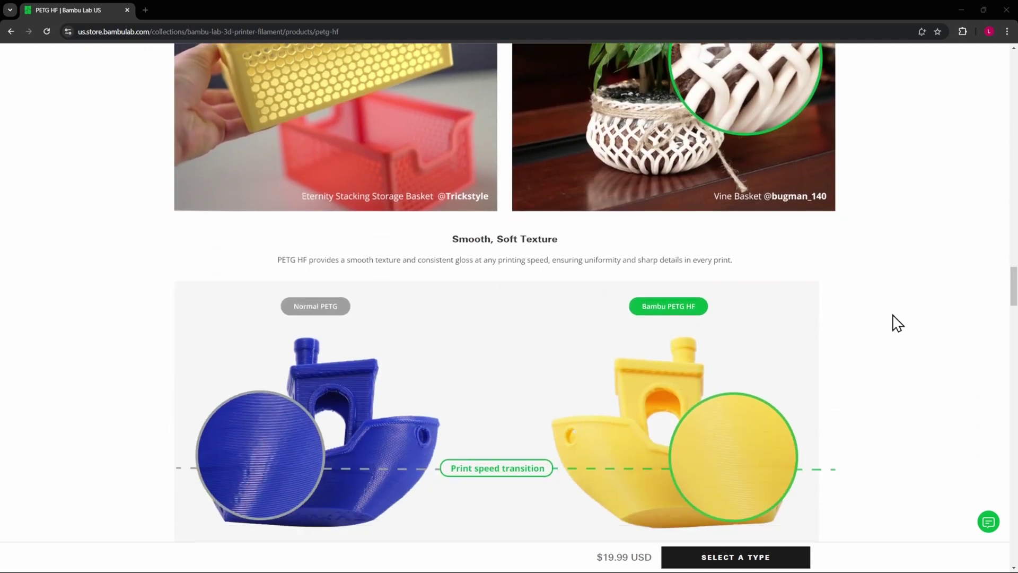
pyautogui.scroll(-1, 897, 323)
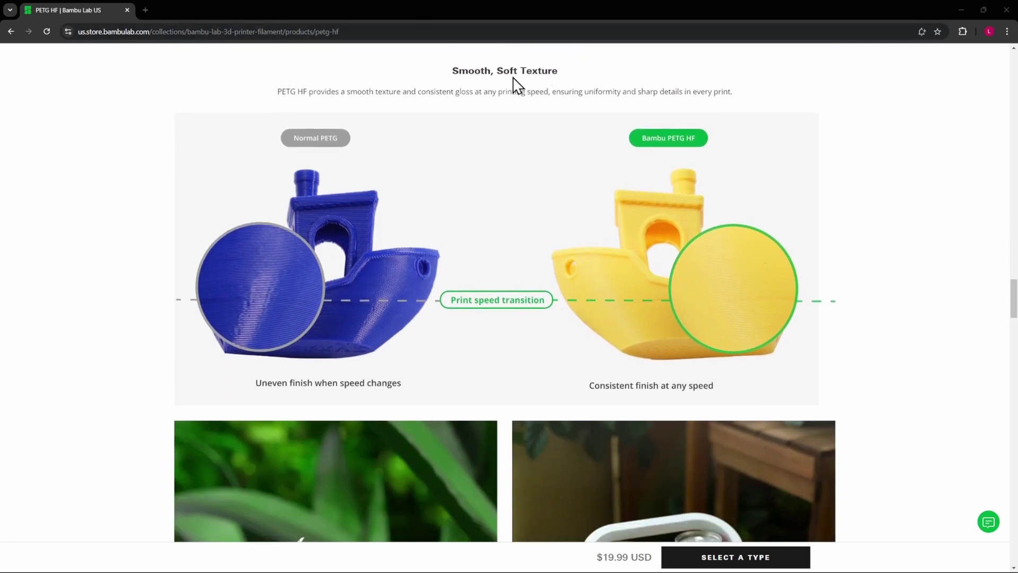
pyautogui.scroll(-6, 939, 276)
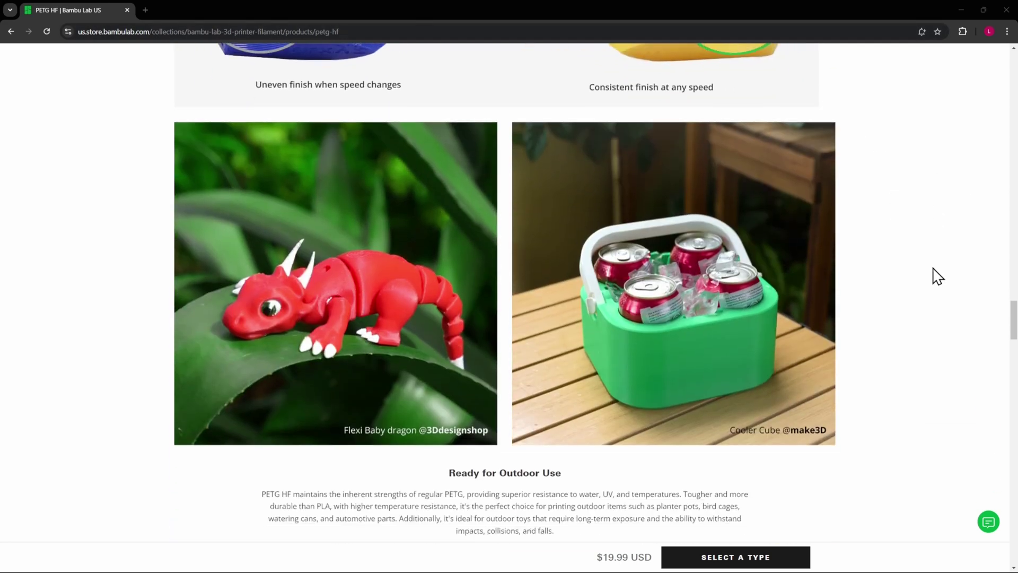
pyautogui.scroll(-3, 933, 275)
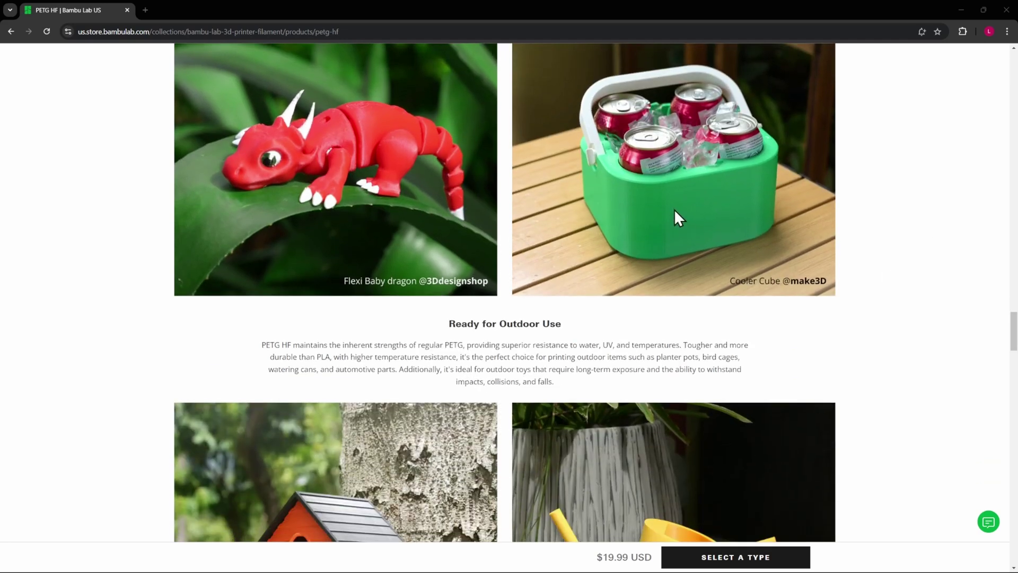
pyautogui.scroll(-5, 884, 230)
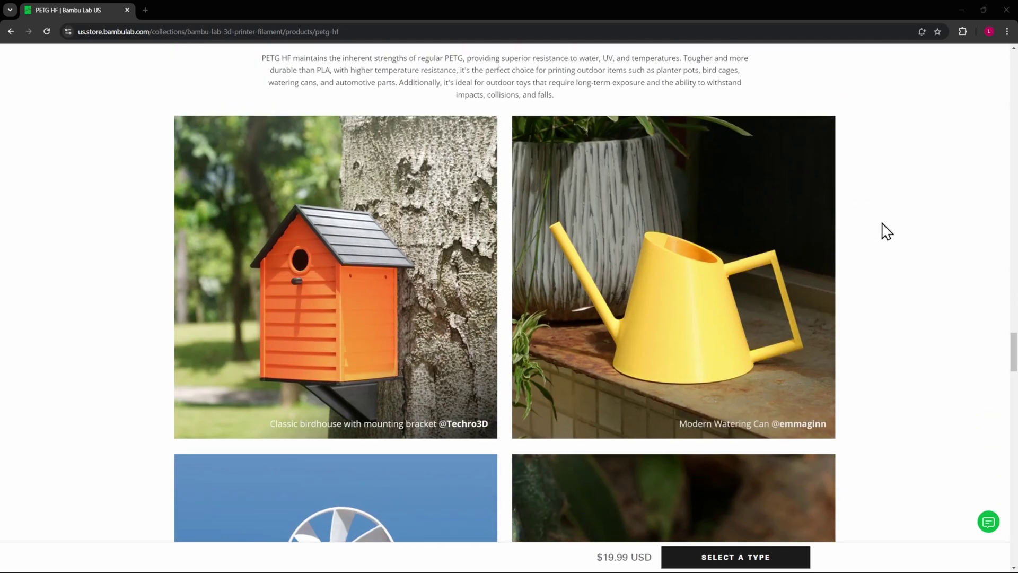
pyautogui.scroll(2, 850, 229)
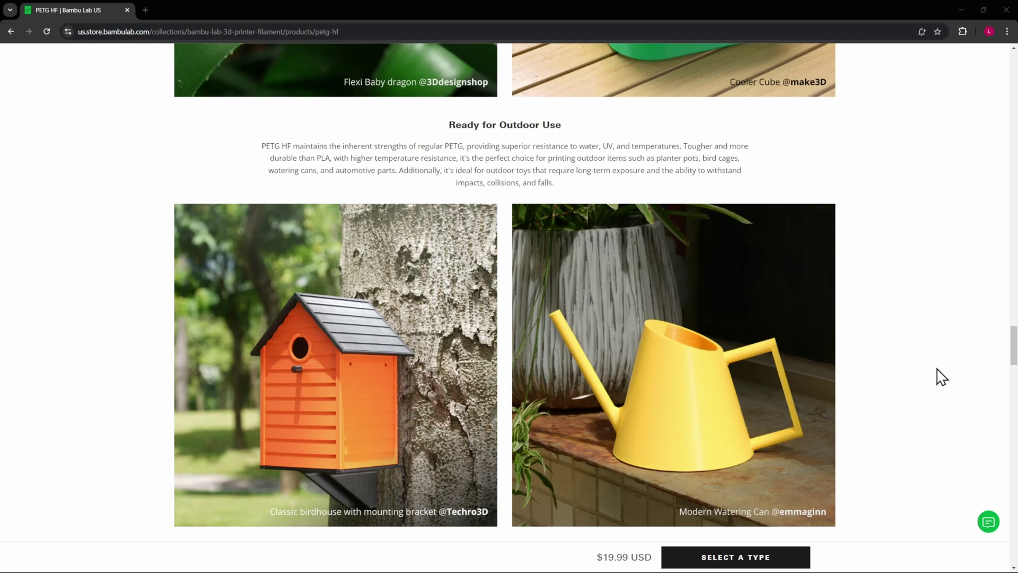
pyautogui.scroll(-4, 943, 376)
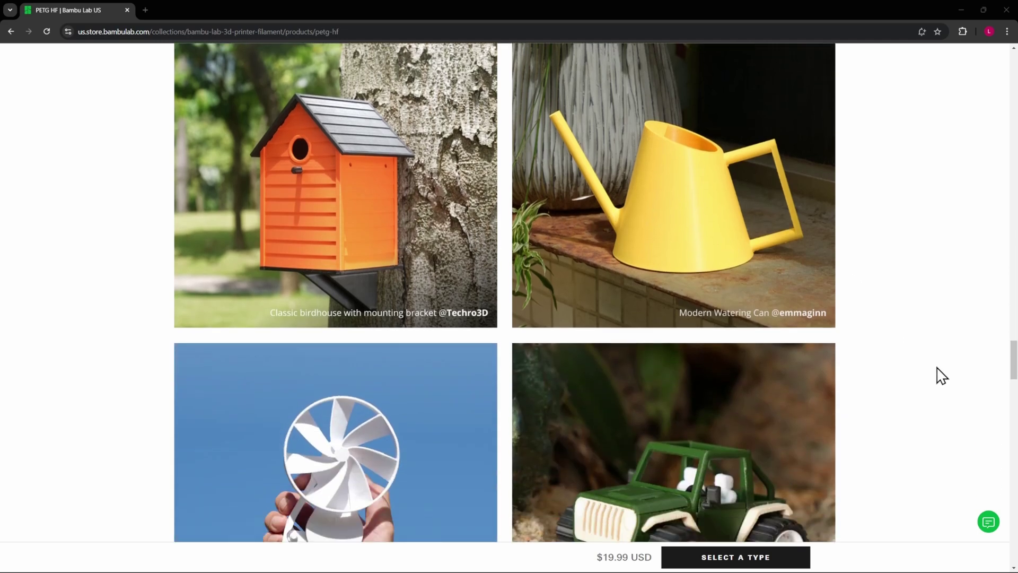
pyautogui.scroll(-9, 942, 376)
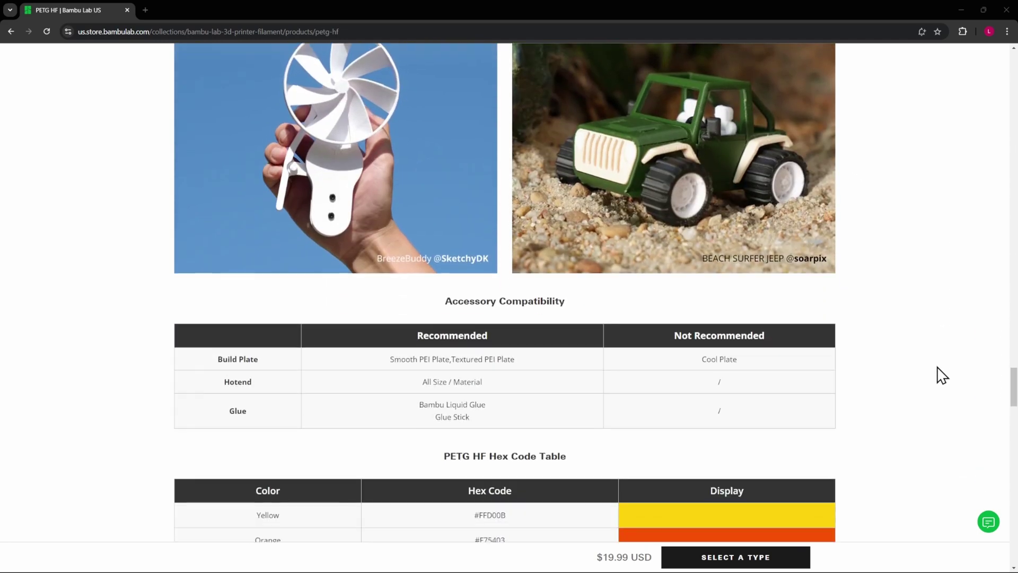
pyautogui.scroll(-11, 942, 376)
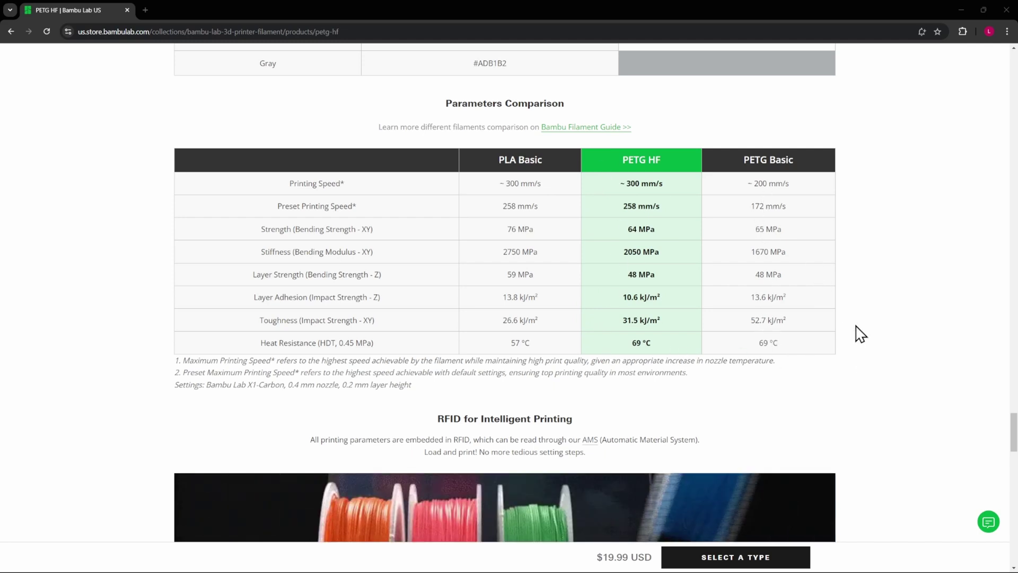
pyautogui.scroll(-1, 870, 333)
pyautogui.scroll(-4, 874, 333)
pyautogui.scroll(-4, 873, 333)
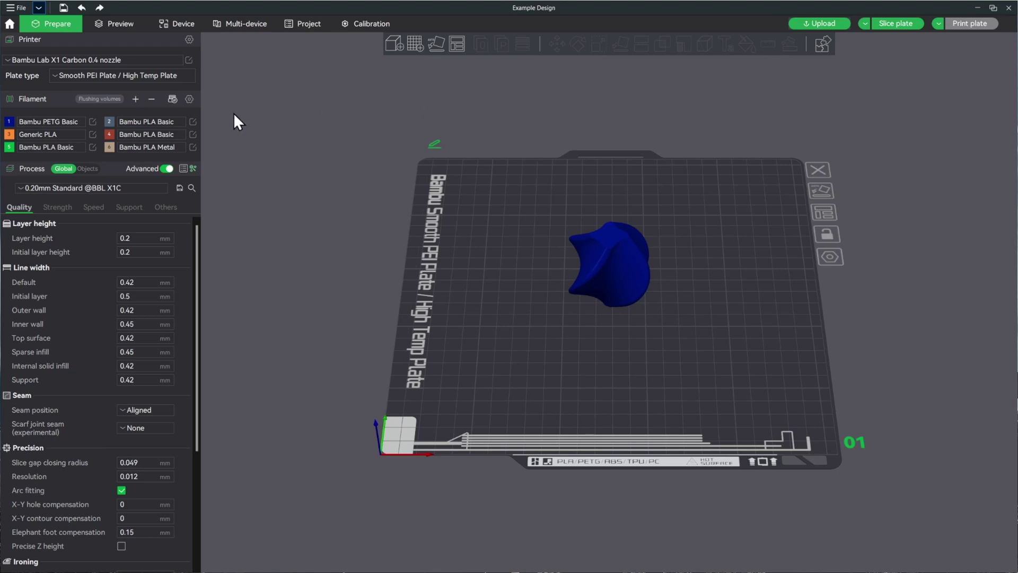
pyautogui.click(190, 99)
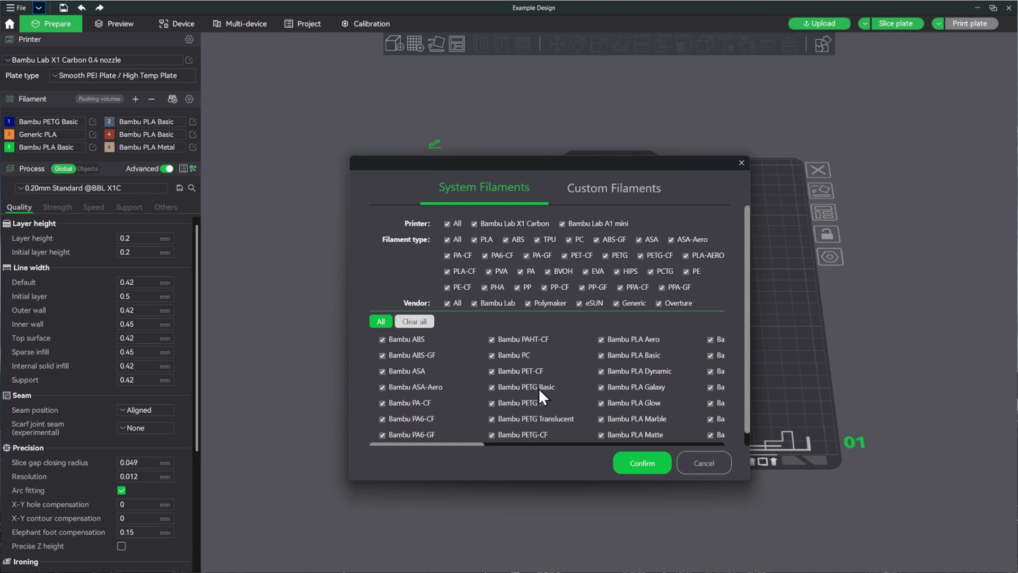
pyautogui.click(643, 467)
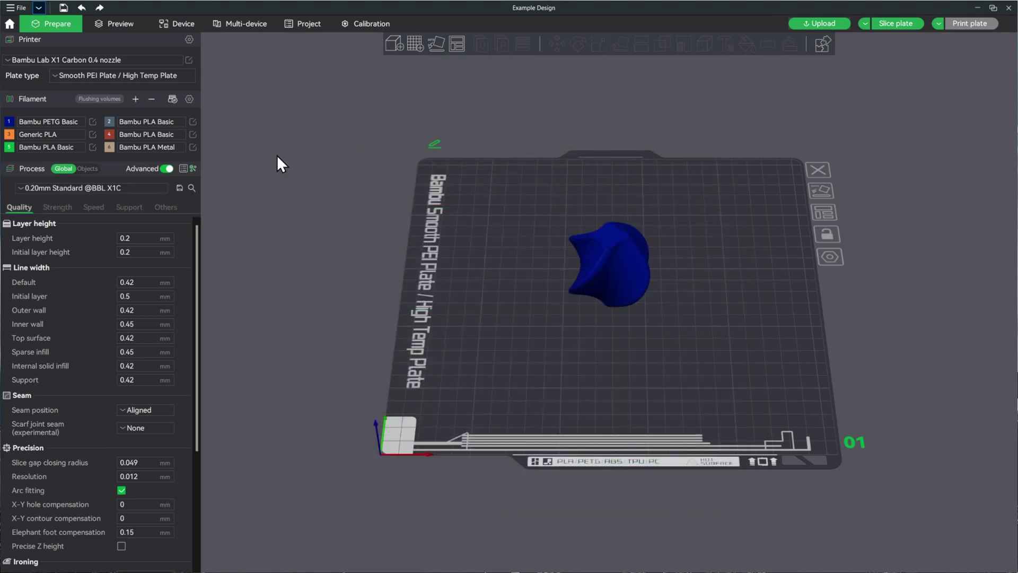
pyautogui.click(189, 98)
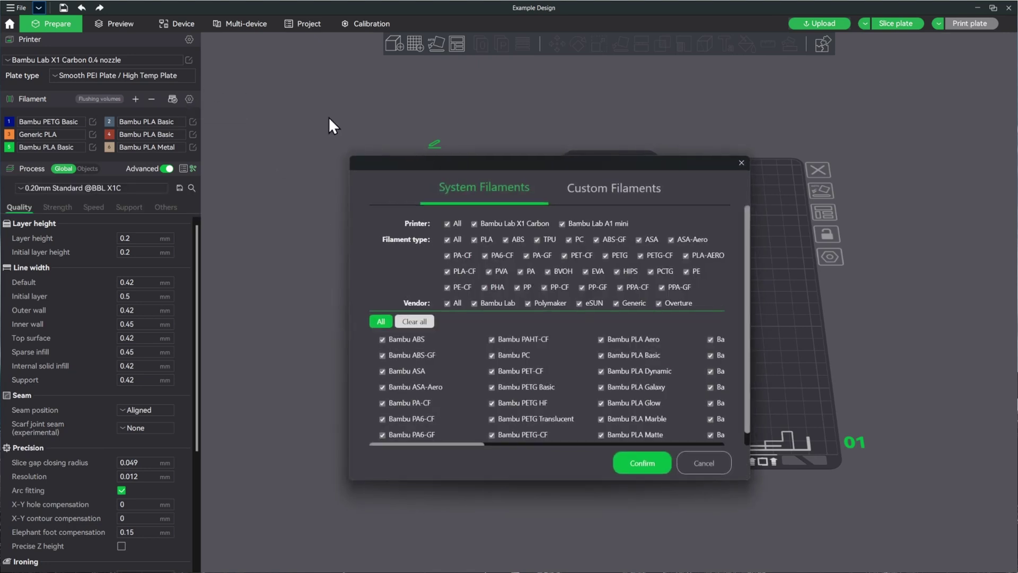
pyautogui.click(704, 463)
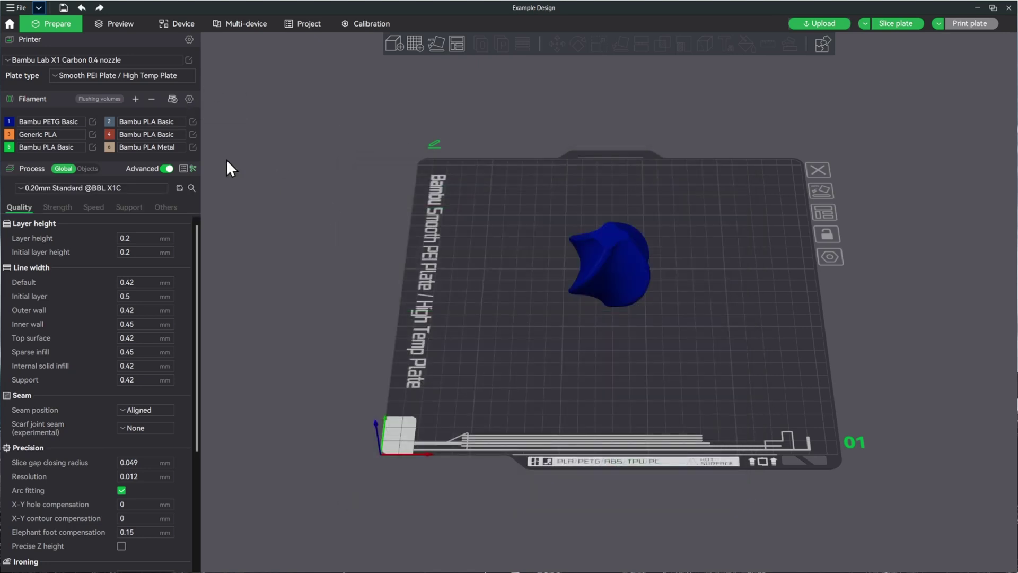
pyautogui.click(171, 100)
pyautogui.click(243, 321)
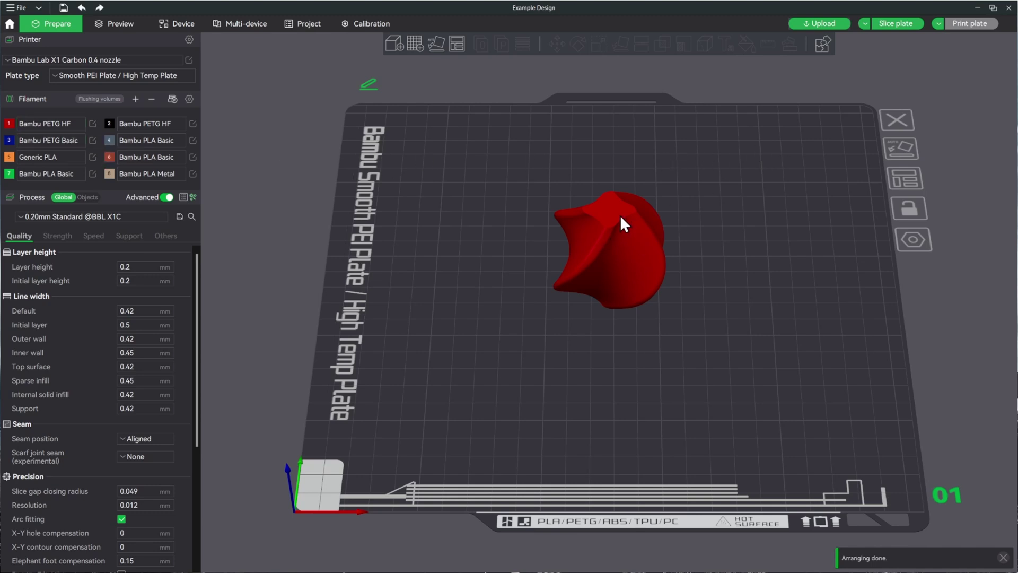
# Step: Slice the red PETG HF spiral sample (52m40s, 17.84 g) and return to Prepare
pyautogui.click(895, 21)
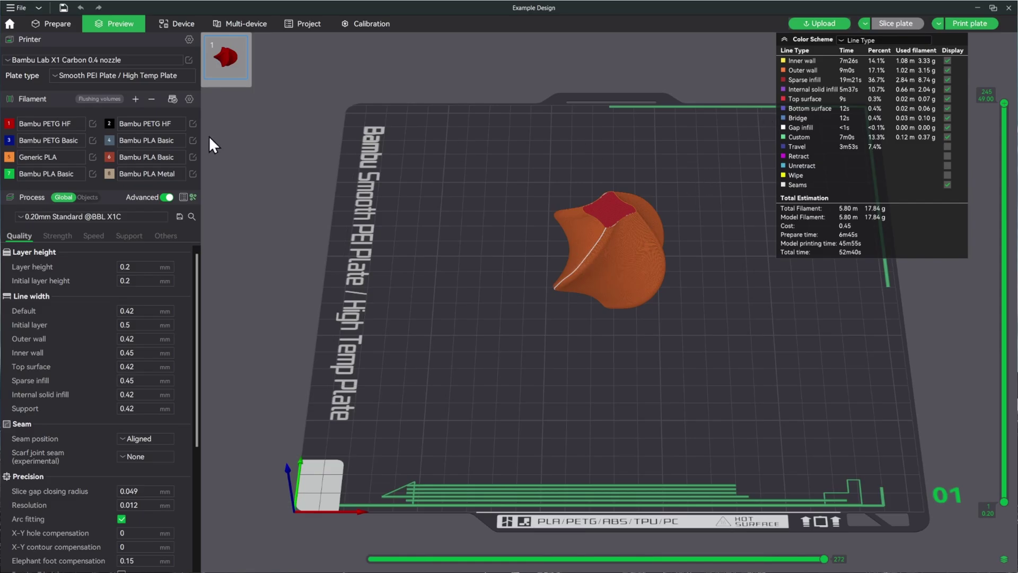
pyautogui.click(63, 25)
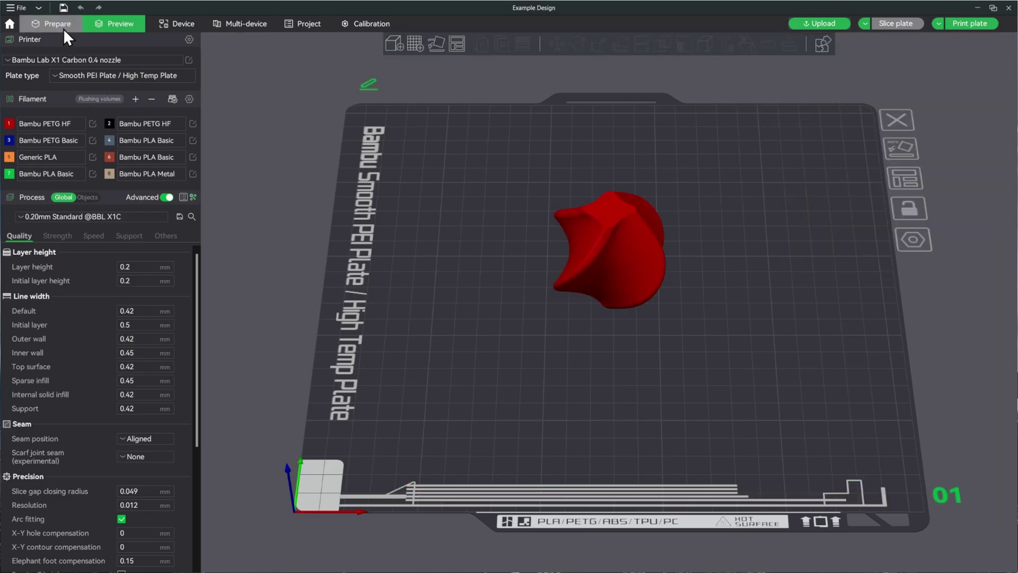
# Step: Assign PETG Basic filament 3 to the spiral sample and re-slice it (1h1m, 17.43 g)
pyautogui.click(583, 255)
pyautogui.press('3')
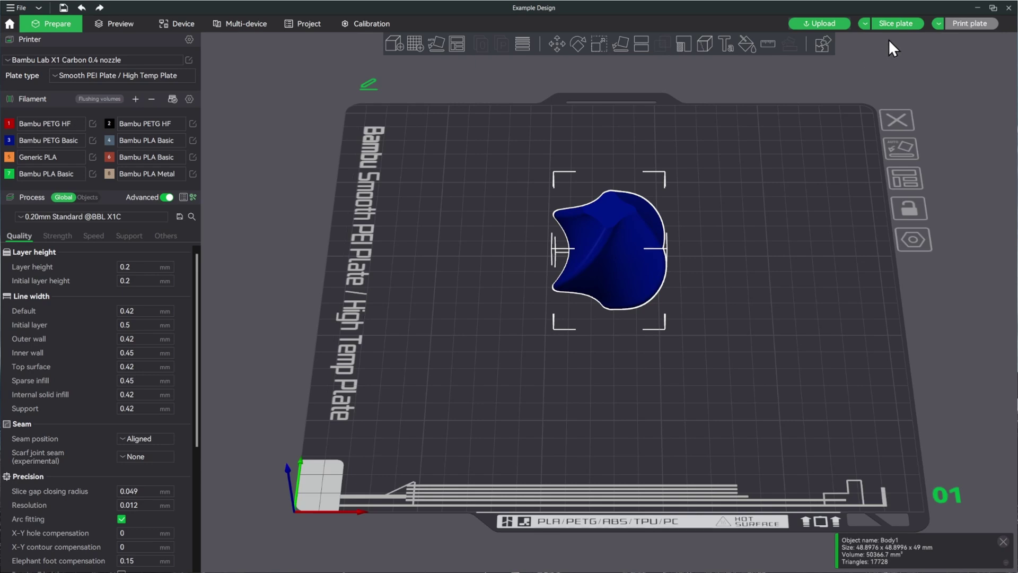
pyautogui.click(895, 25)
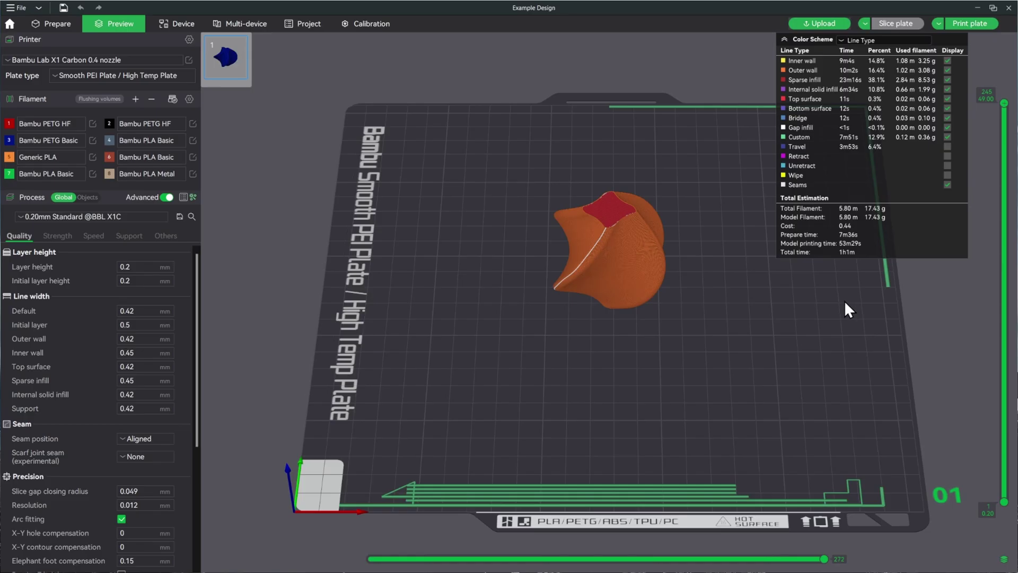
pyautogui.click(43, 21)
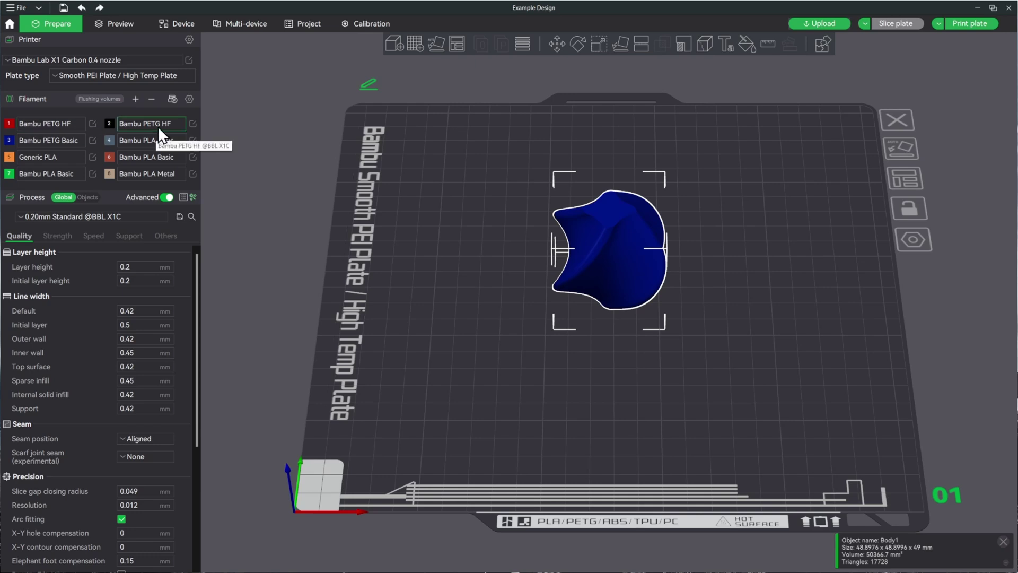
# Step: Clone the blue spiral sample into 2 additional copies
pyautogui.rightClick(616, 232)
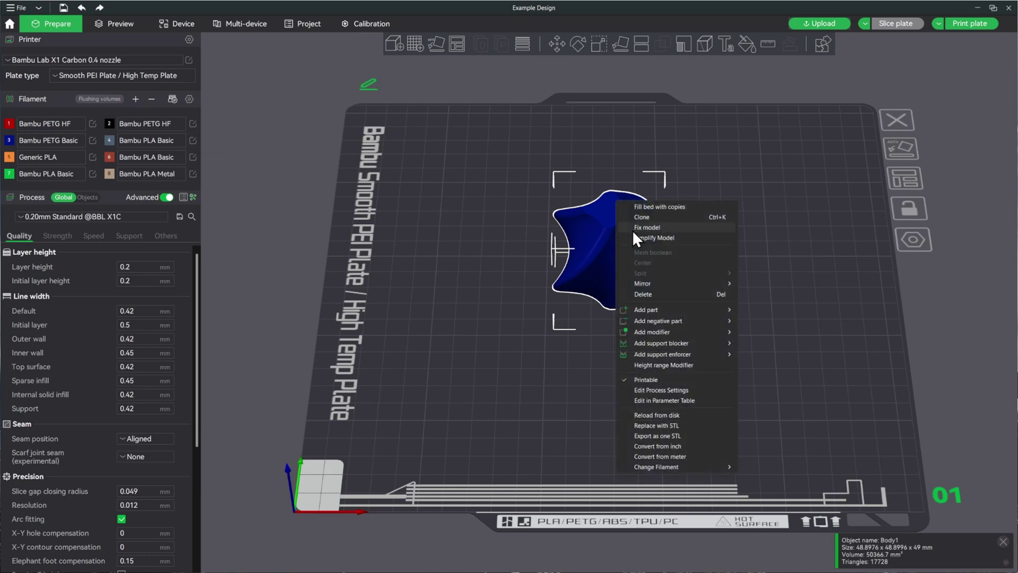
pyautogui.click(644, 219)
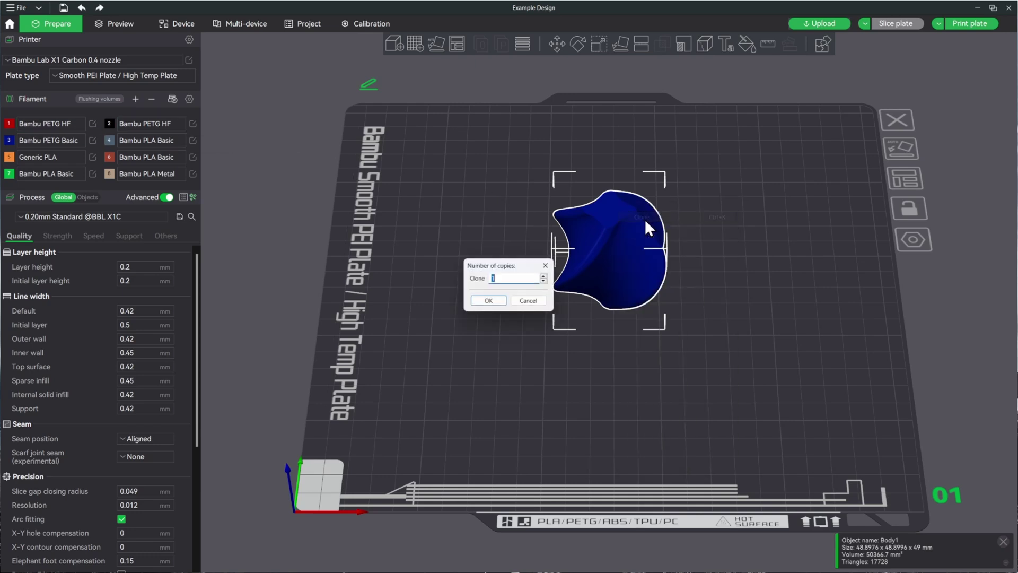
pyautogui.click(544, 276)
pyautogui.click(499, 305)
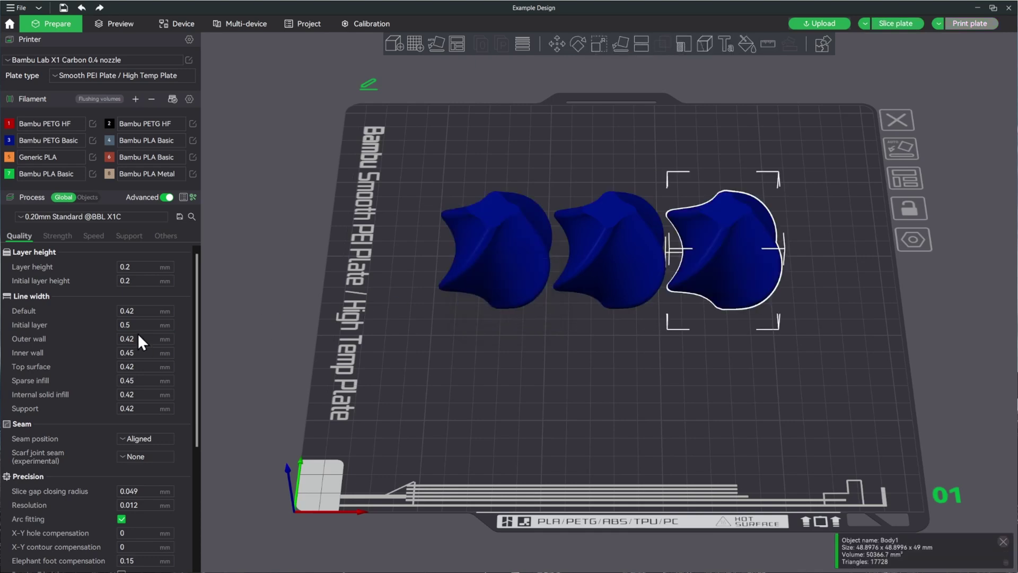
# Step: Set Print sequence to By object and auto-arrange the three spirals apart on the plate
pyautogui.click(164, 237)
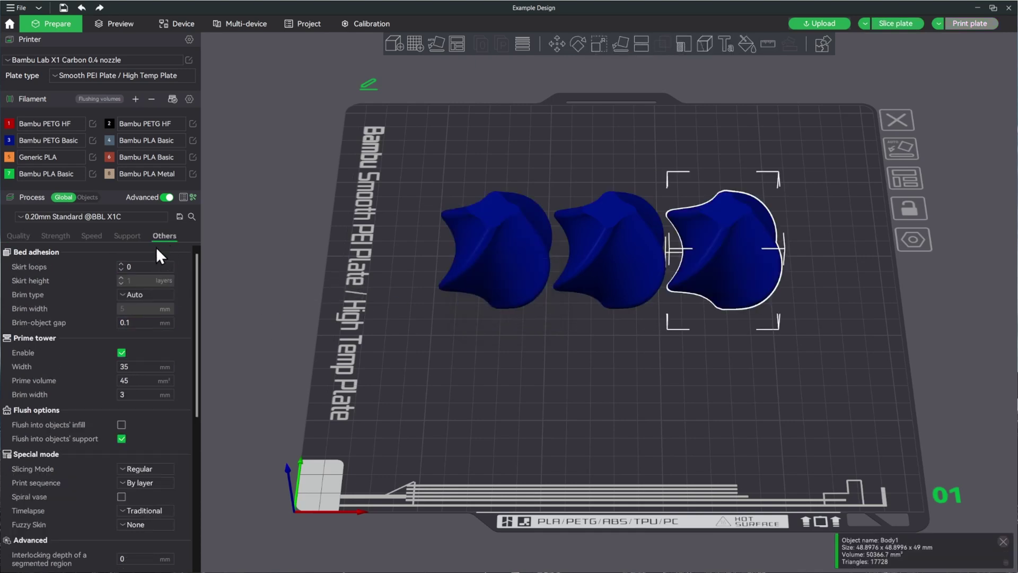
pyautogui.scroll(-2, 73, 350)
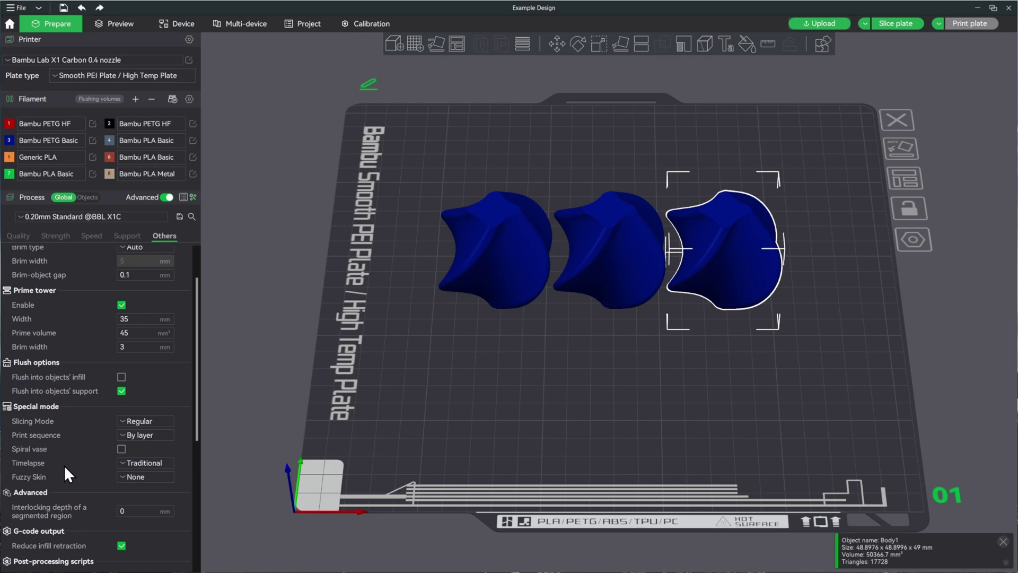
pyautogui.scroll(-2, 65, 465)
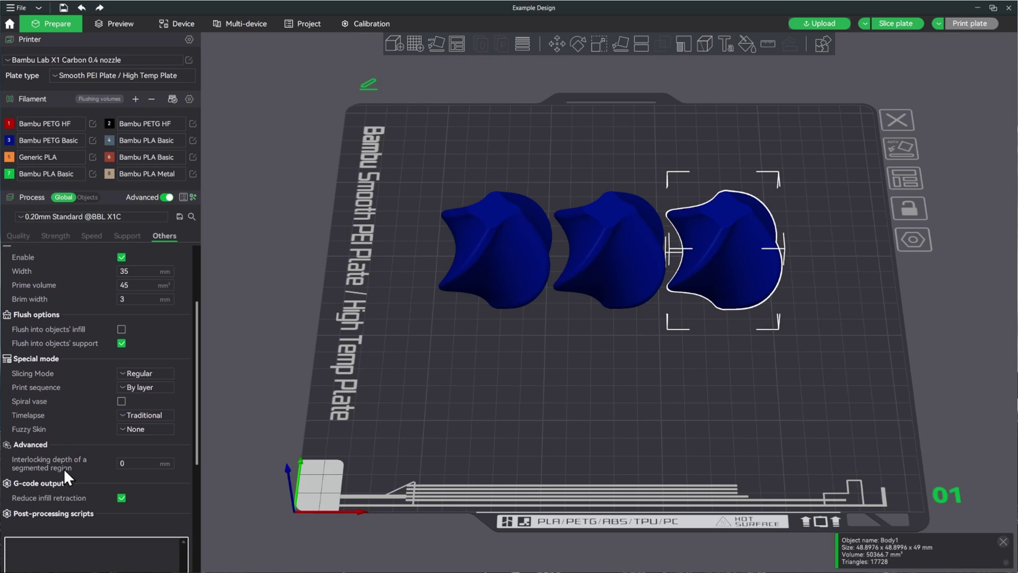
pyautogui.click(148, 392)
pyautogui.click(144, 415)
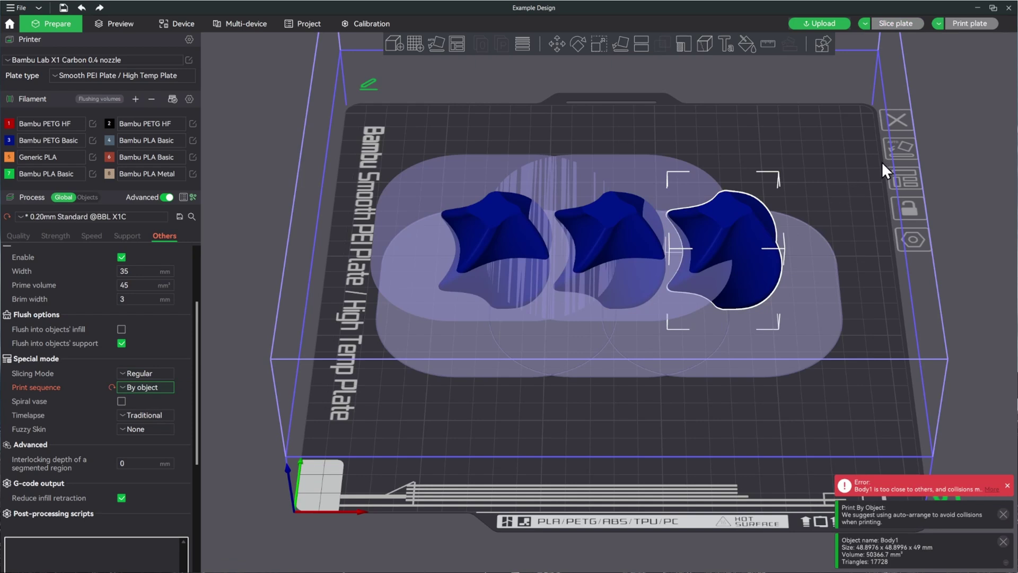
pyautogui.click(906, 179)
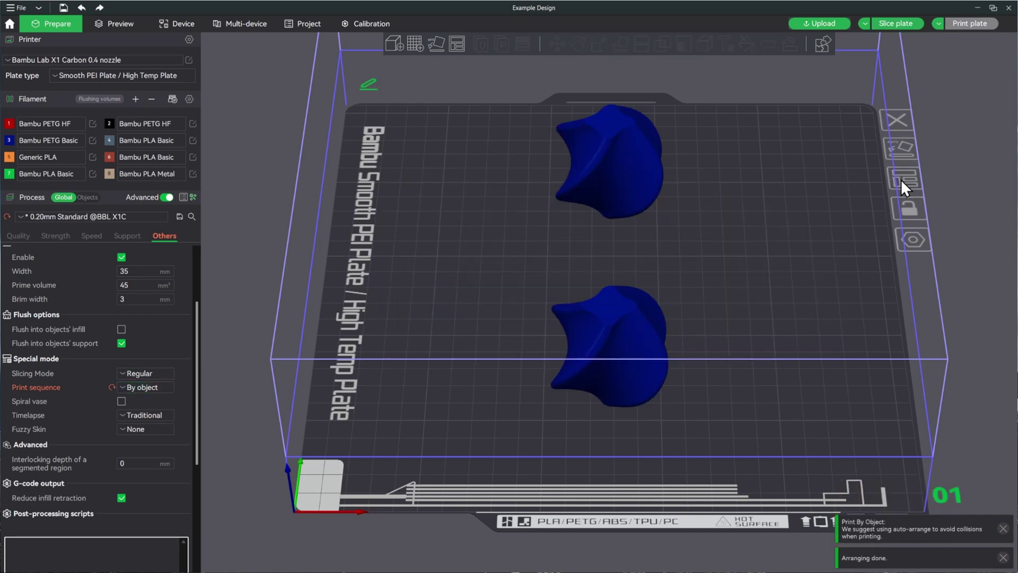
pyautogui.scroll(-1, 579, 210)
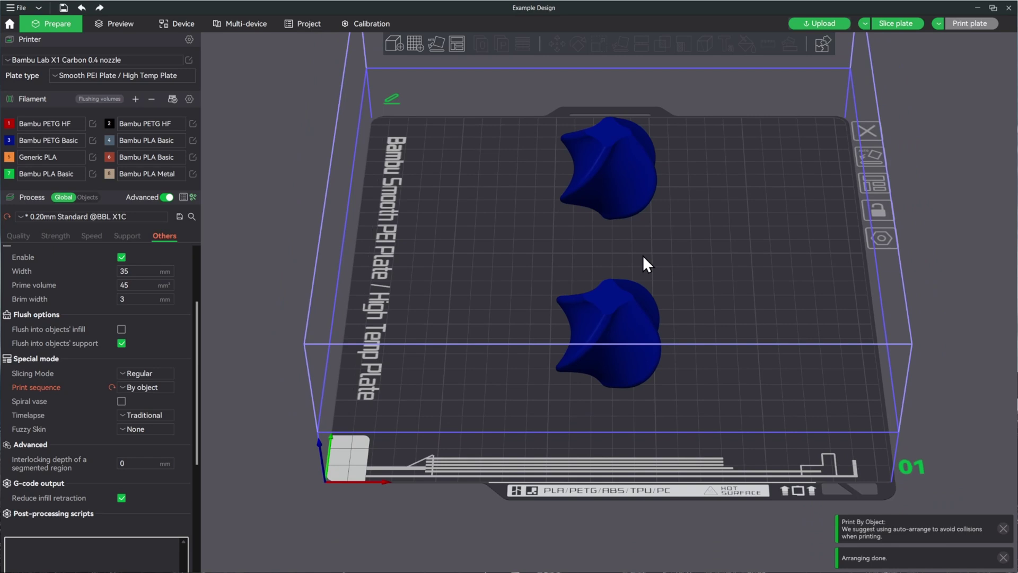
# Step: Give the top spiral red filament 1 and the bottom spiral black filament 2
pyautogui.click(615, 166)
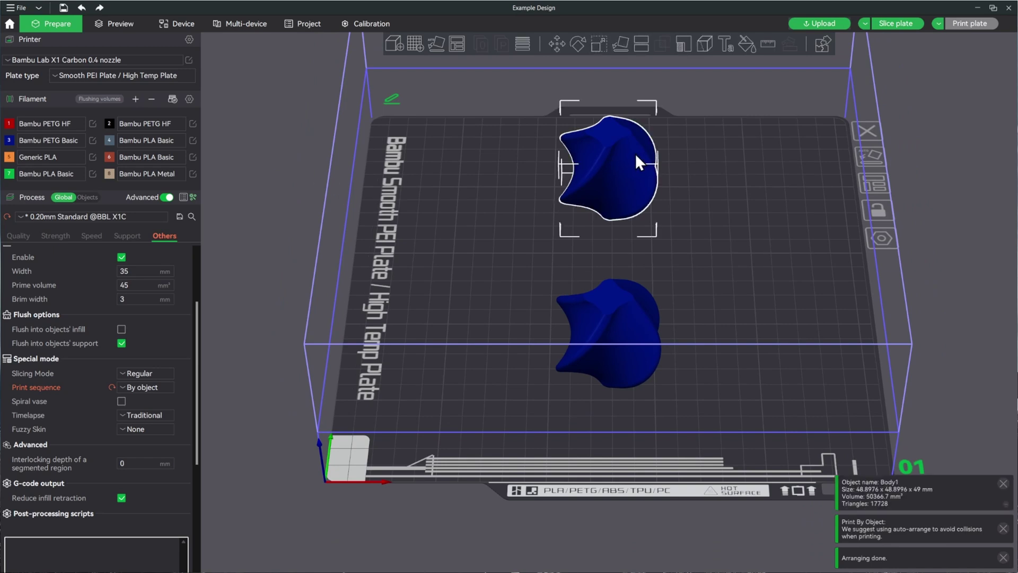
pyautogui.press('1')
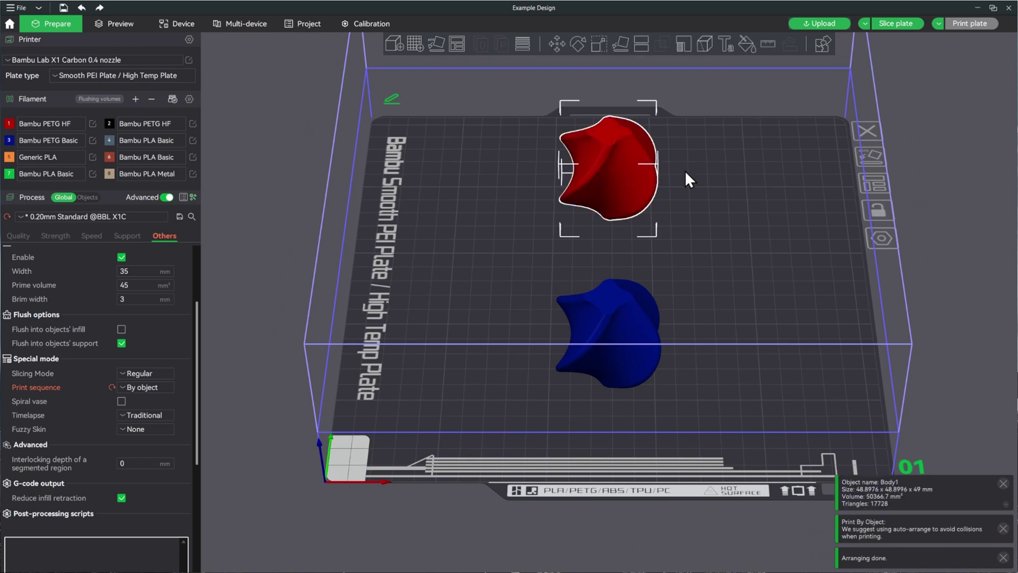
pyautogui.click(604, 329)
pyautogui.press('2')
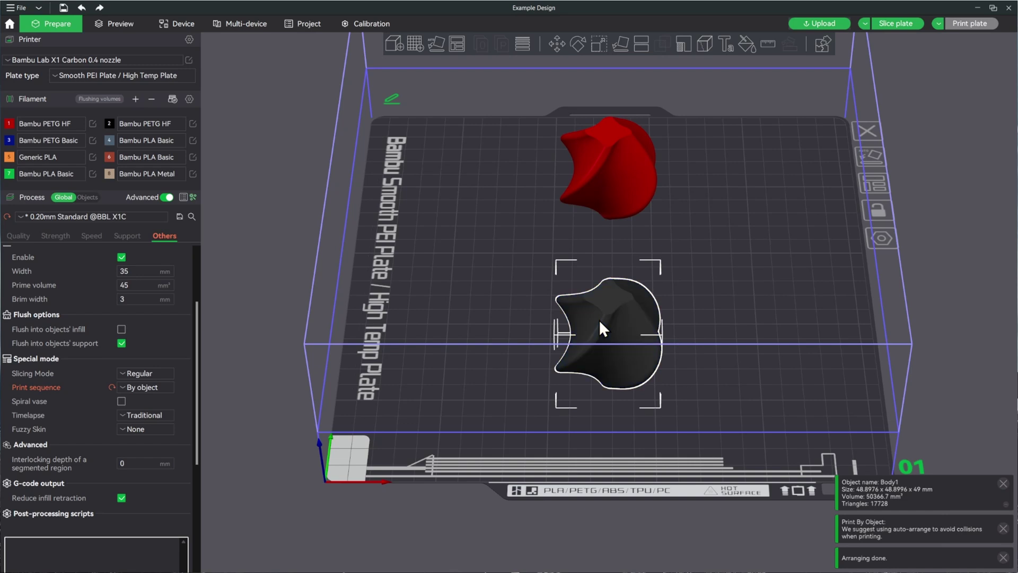
# Step: Add plate 02, move the blue spiral onto it, and slice plate 01
pyautogui.scroll(-2, 815, 259)
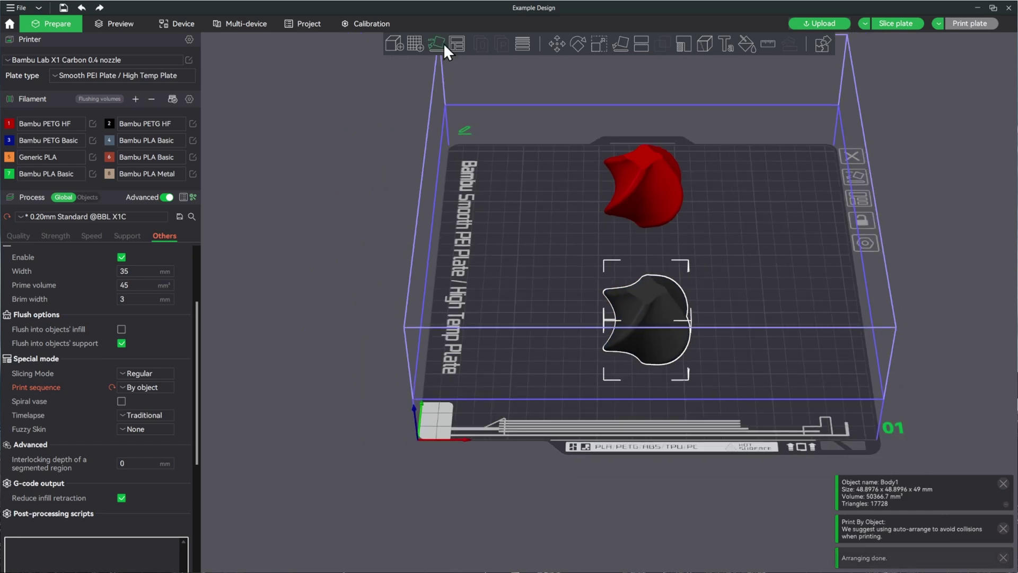
pyautogui.click(413, 42)
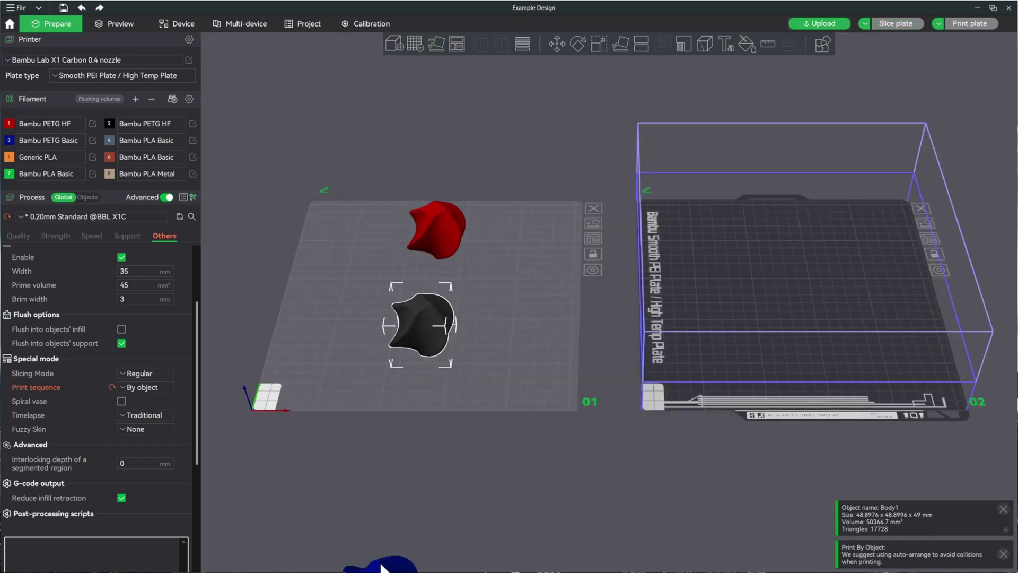
pyautogui.moveTo(371, 567); pyautogui.dragTo(797, 234)
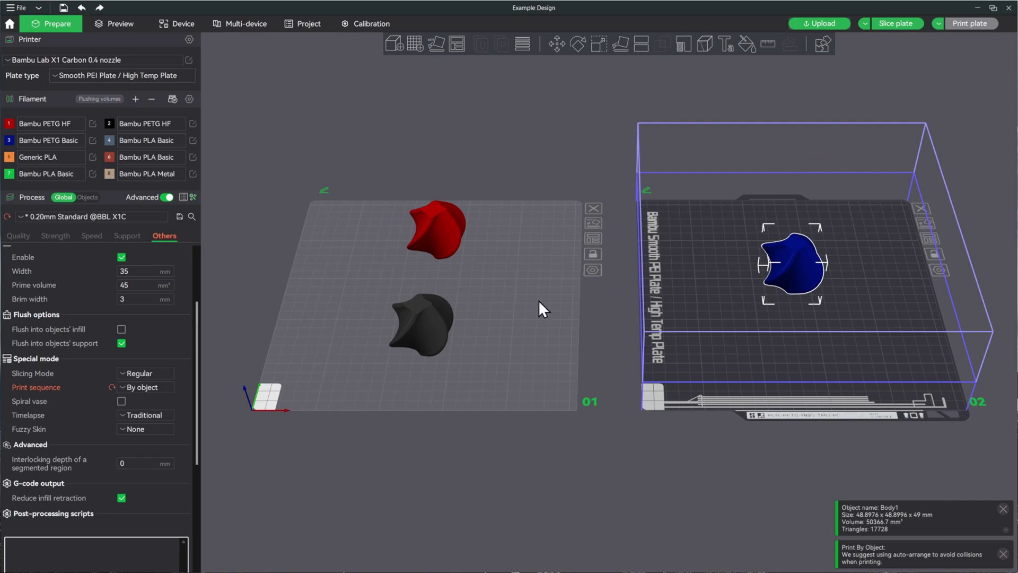
pyautogui.click(542, 348)
pyautogui.click(905, 25)
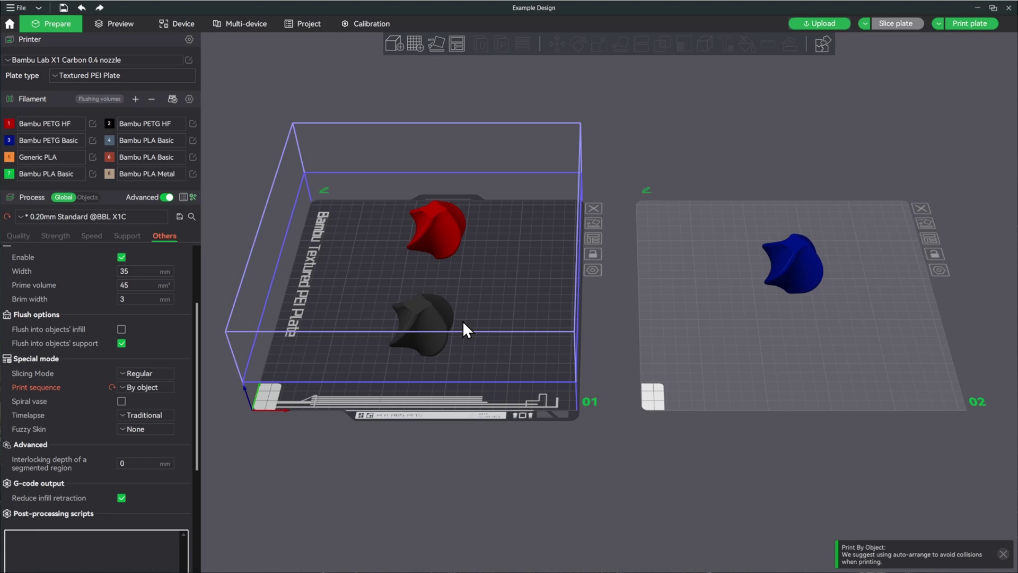
# Step: Set plate 02's type to Smooth PEI Plate / High Temp Plate and slice it
pyautogui.click(692, 326)
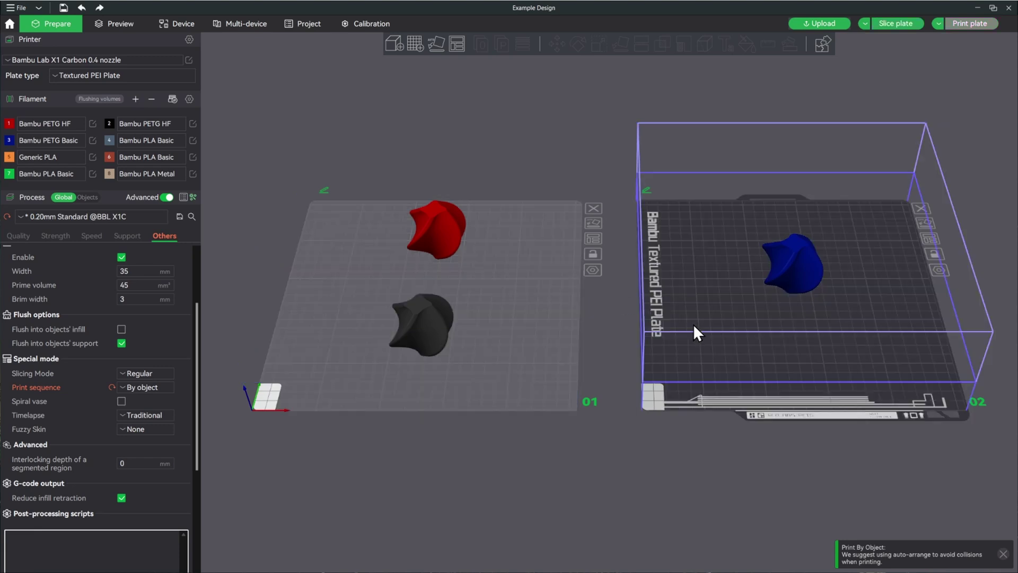
pyautogui.click(113, 74)
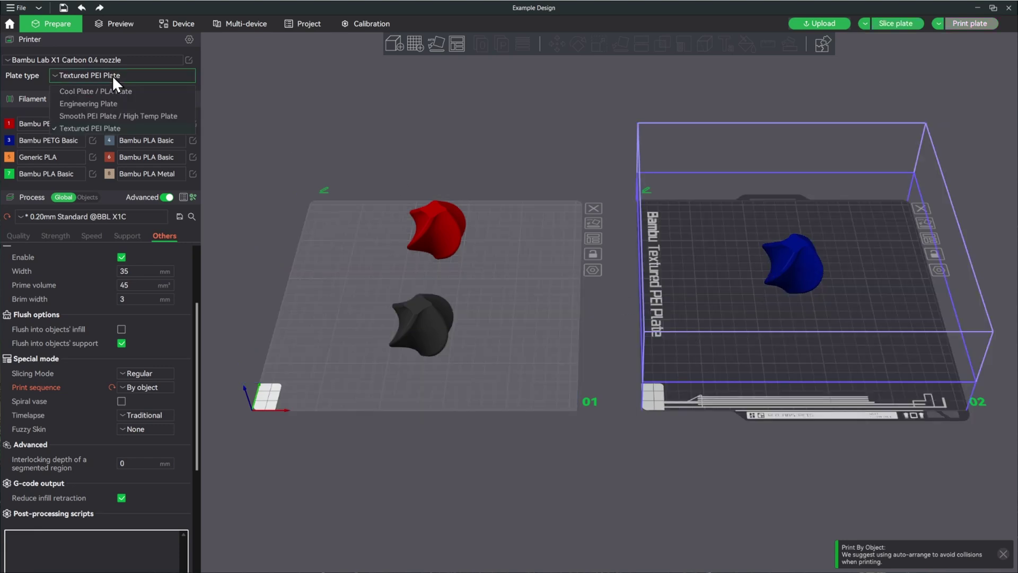
pyautogui.click(111, 116)
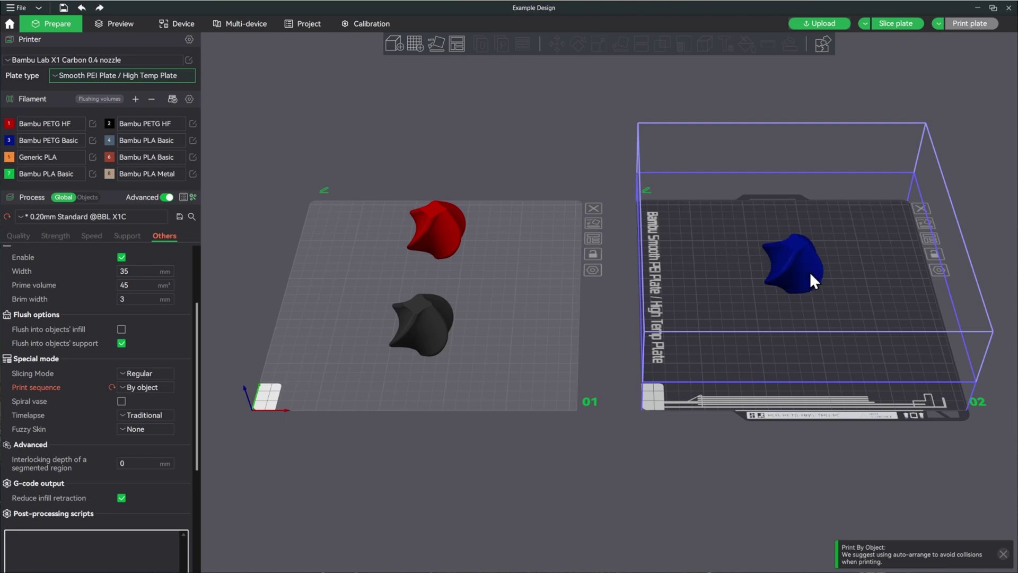
pyautogui.click(889, 24)
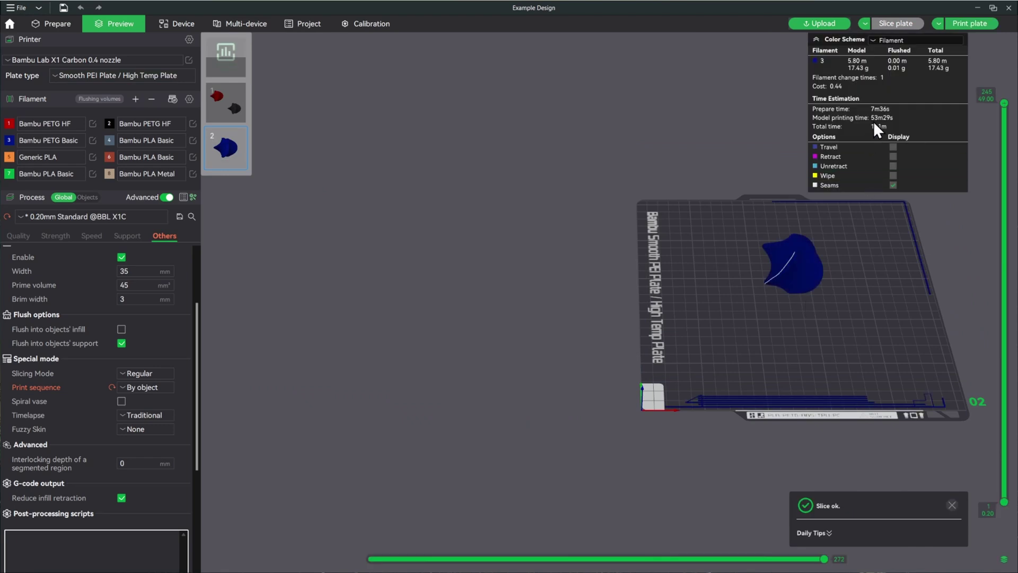
# Step: Send plate 2's print job to the printer
pyautogui.click(970, 23)
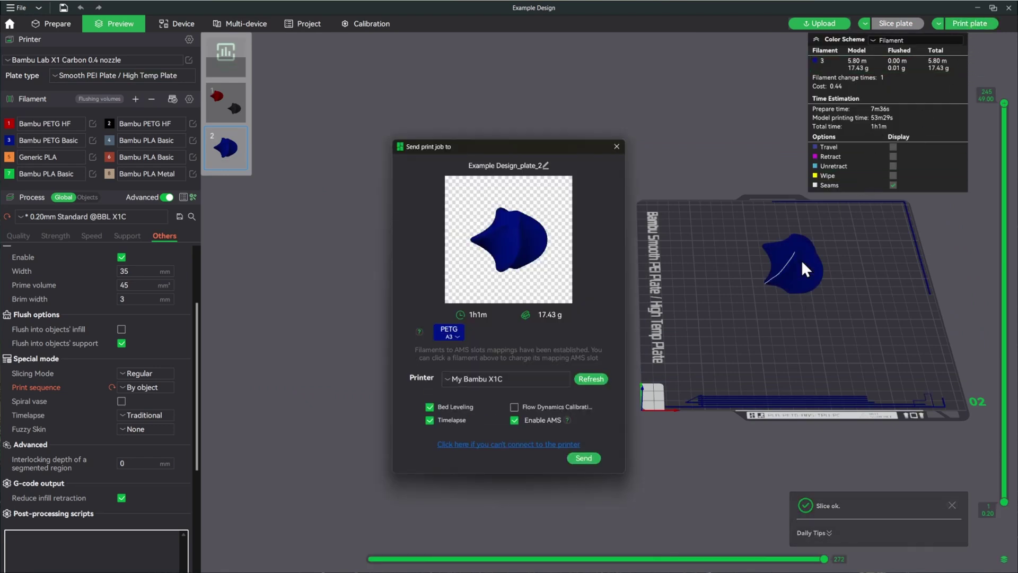
pyautogui.click(586, 457)
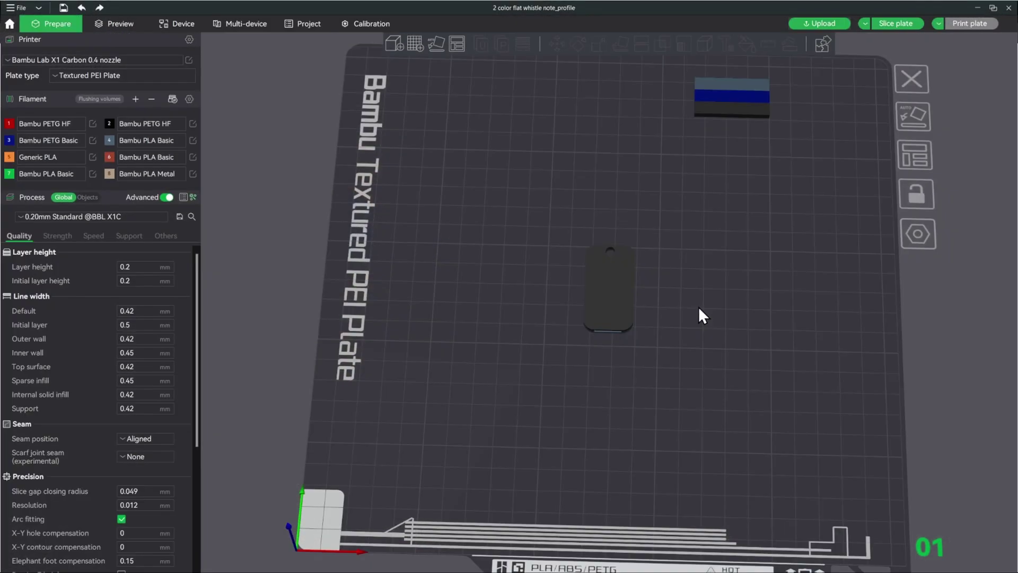
# Step: Show the Objects list and give the whistle's Body1 blue filament 3
pyautogui.click(93, 198)
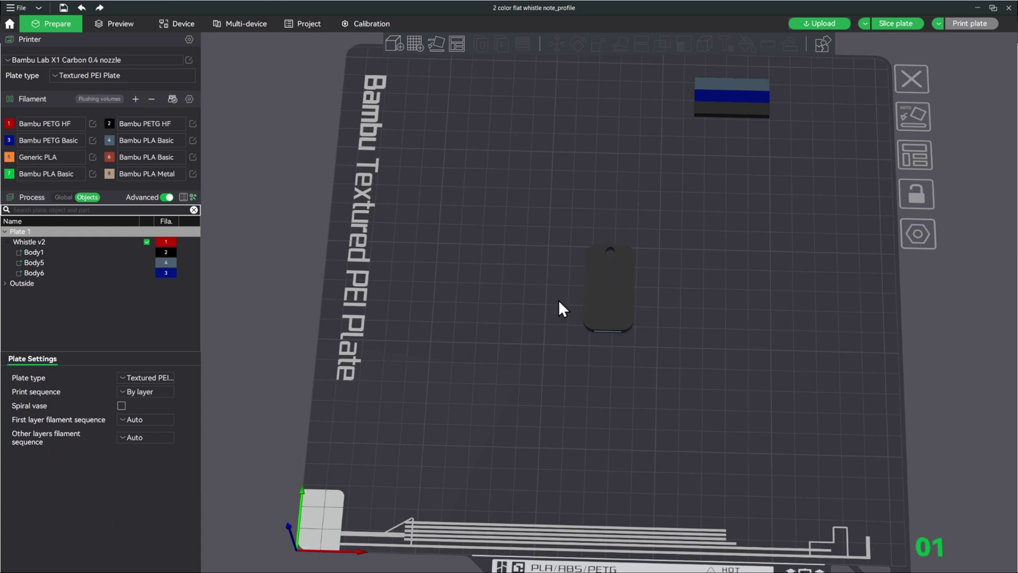
pyautogui.moveTo(675, 308); pyautogui.dragTo(665, 286)
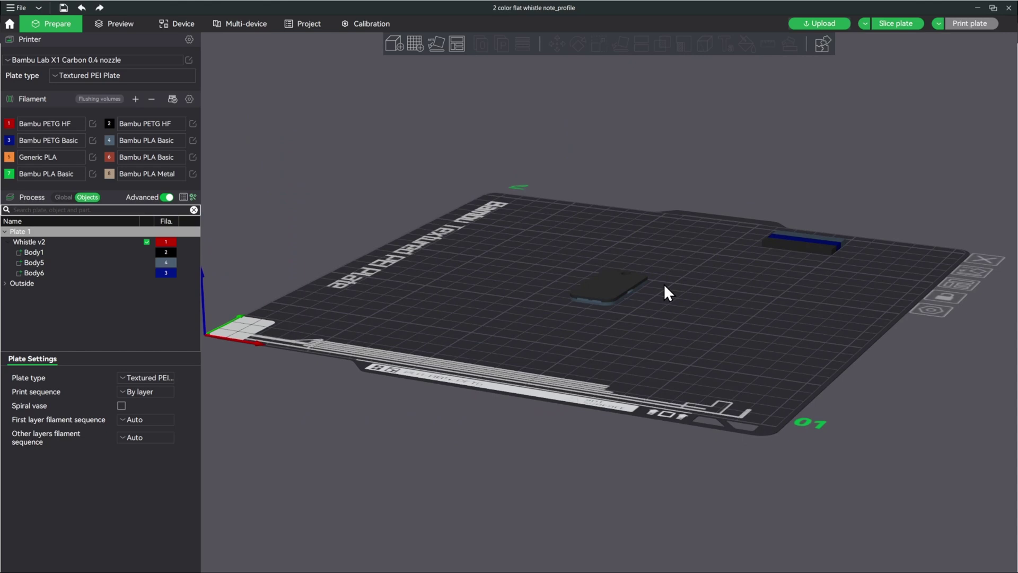
pyautogui.click(171, 253)
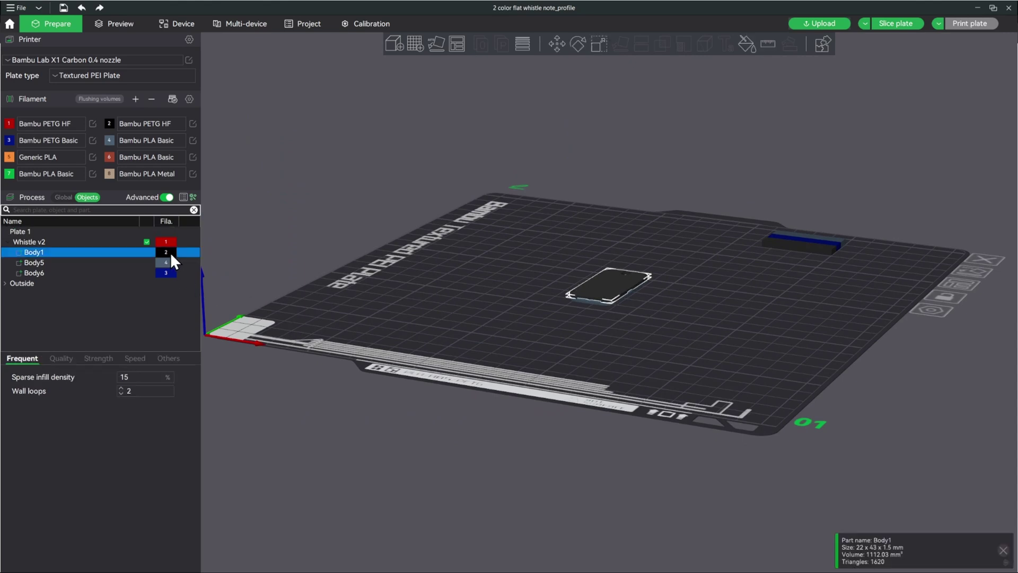
pyautogui.press('3')
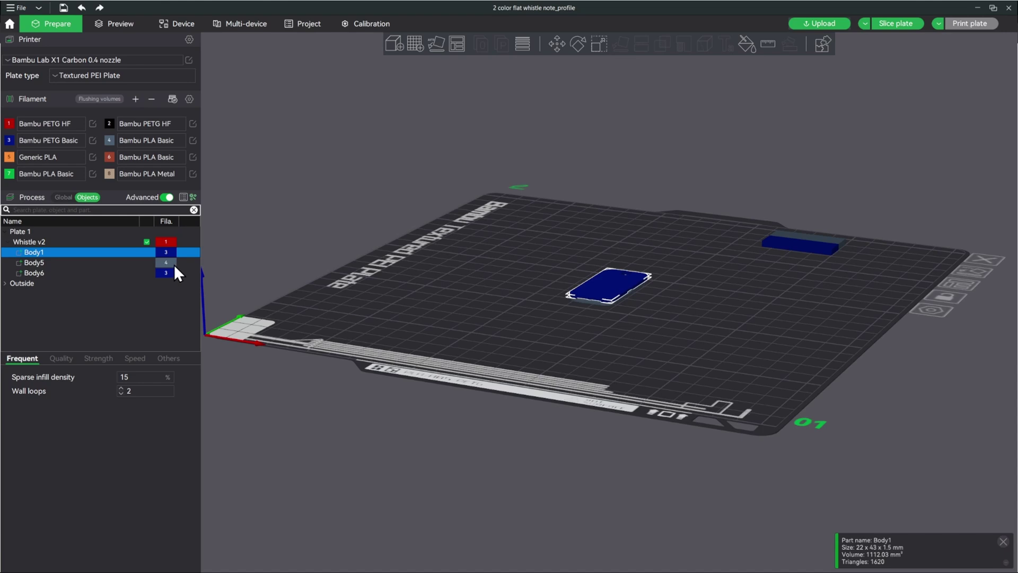
# Step: Give Body5 black and Body6 red filament, then slice the whistle (20m19s, 4.93 g)
pyautogui.click(173, 262)
pyautogui.moveTo(552, 315); pyautogui.dragTo(643, 277)
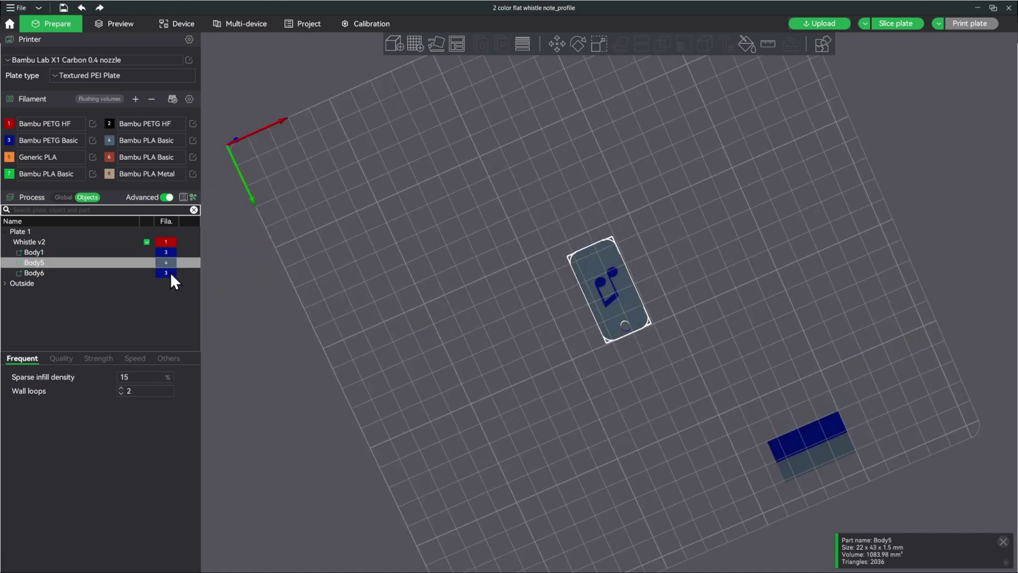
pyautogui.press('1')
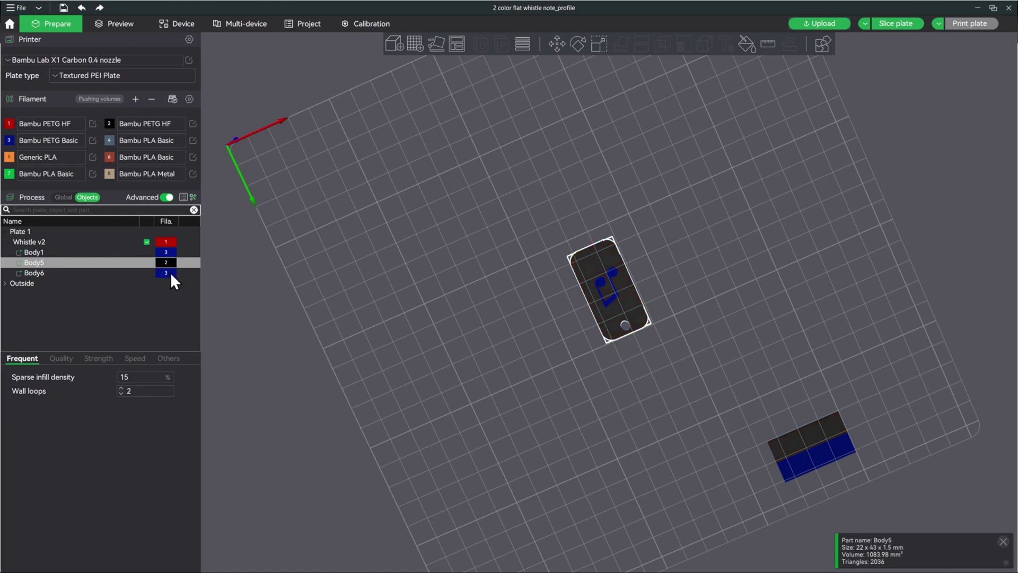
pyautogui.click(170, 272)
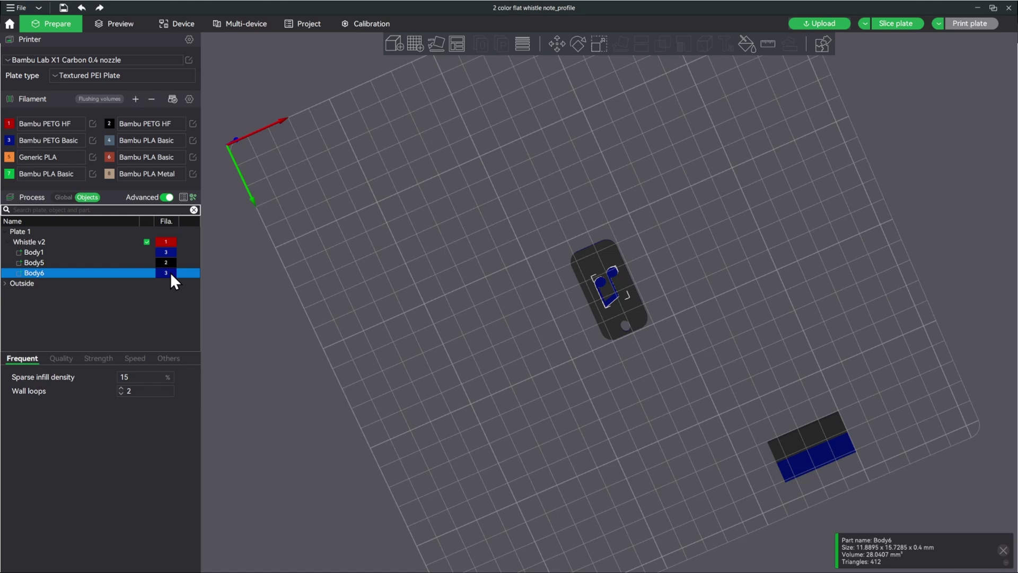
pyautogui.press('1')
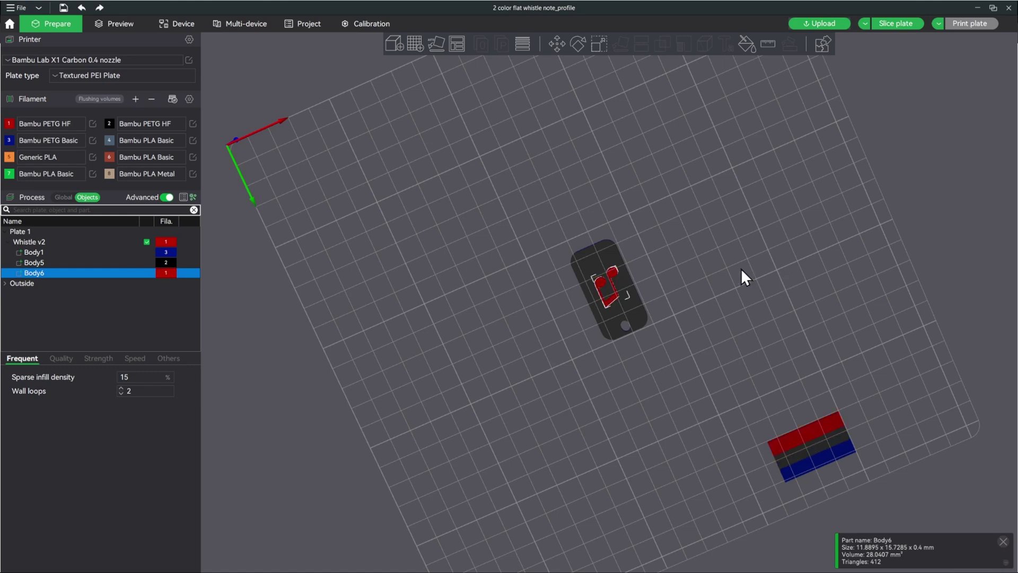
pyautogui.moveTo(700, 257); pyautogui.dragTo(717, 330)
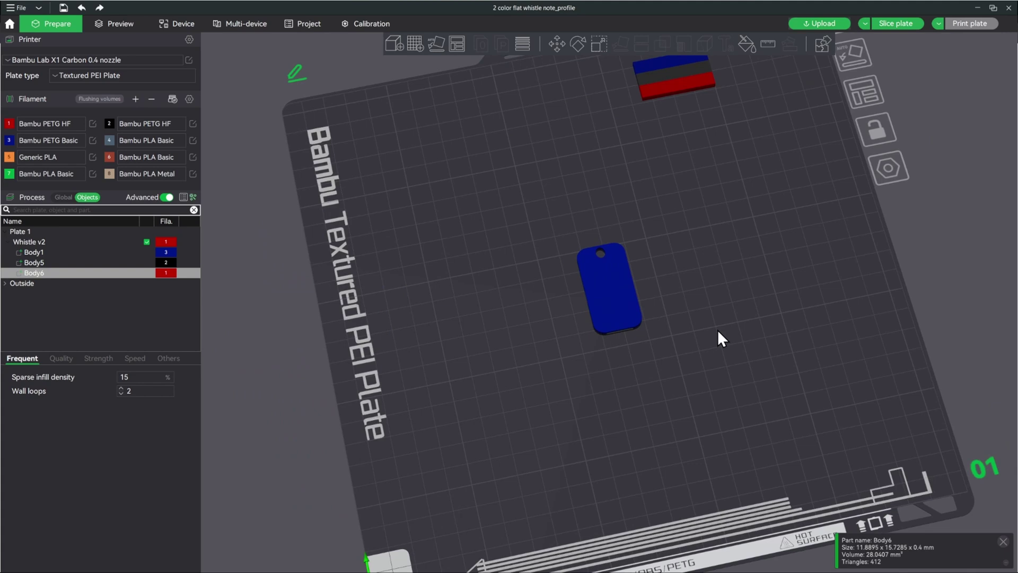
pyautogui.click(901, 23)
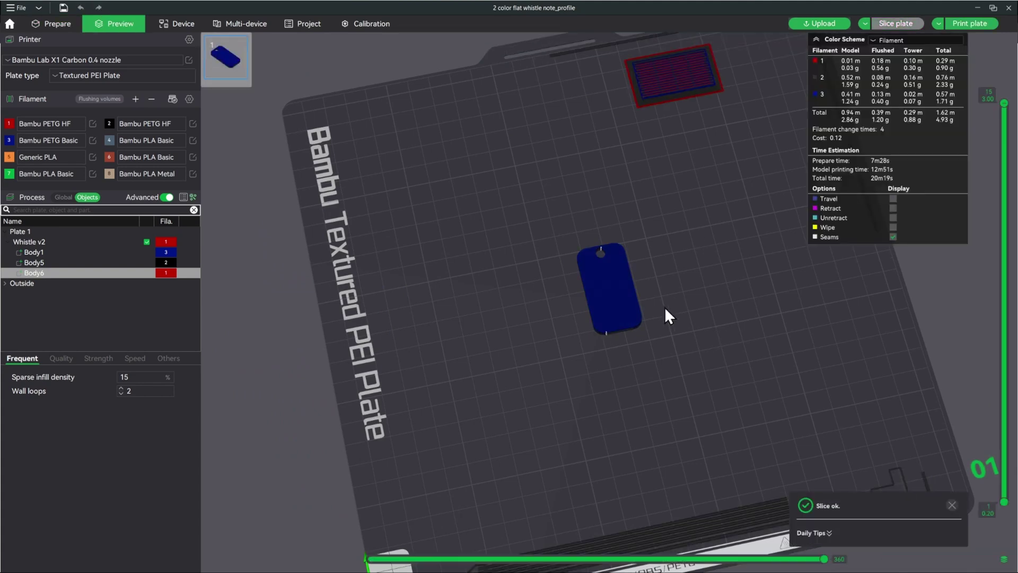